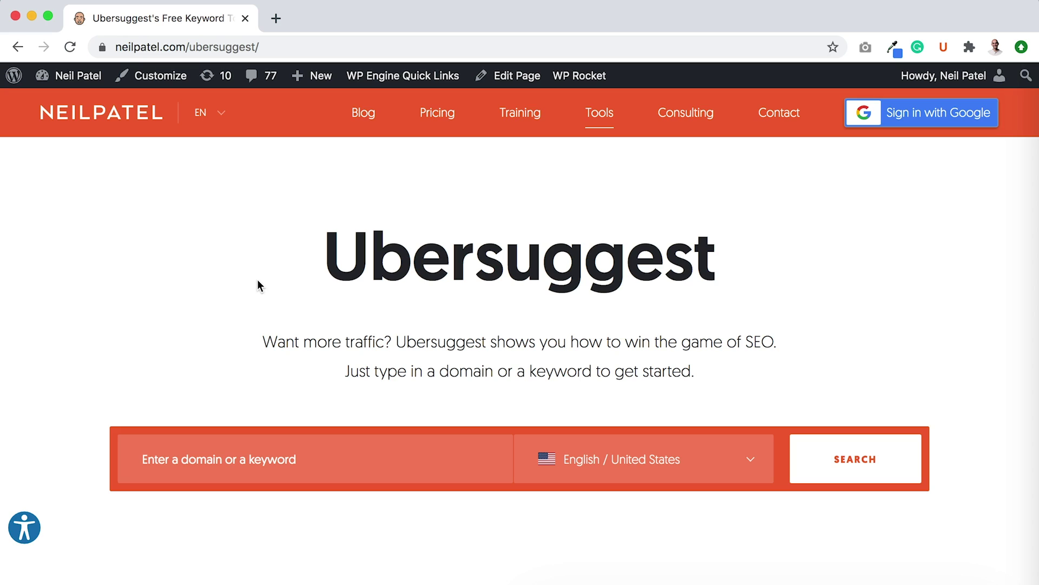
Search for the keyword "digital marketing" with the language and location left at English / United States
{"action": "left_click", "coordinate": [240, 459]}
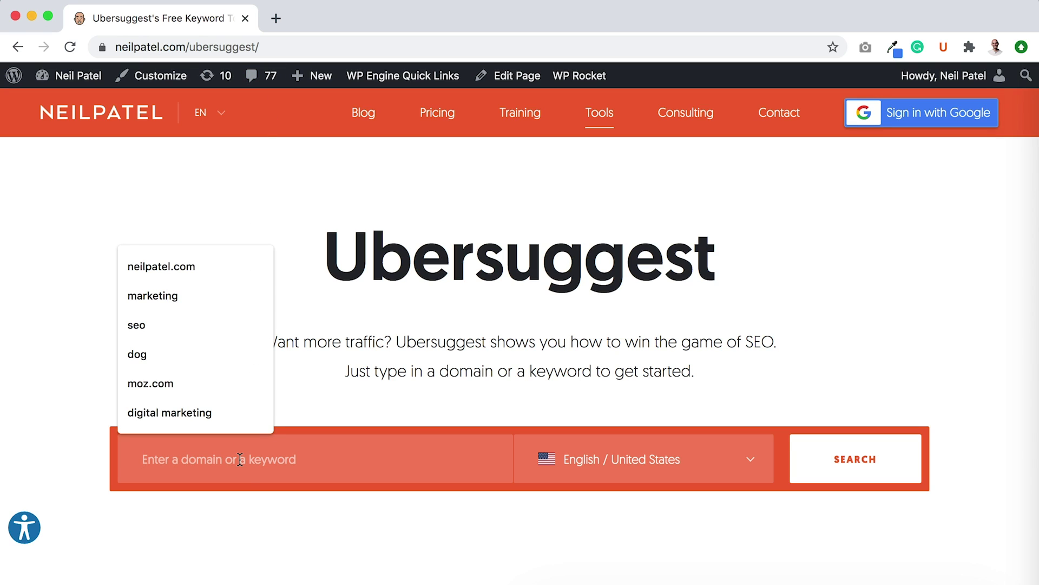
{"action": "type", "text": "digital mar"}
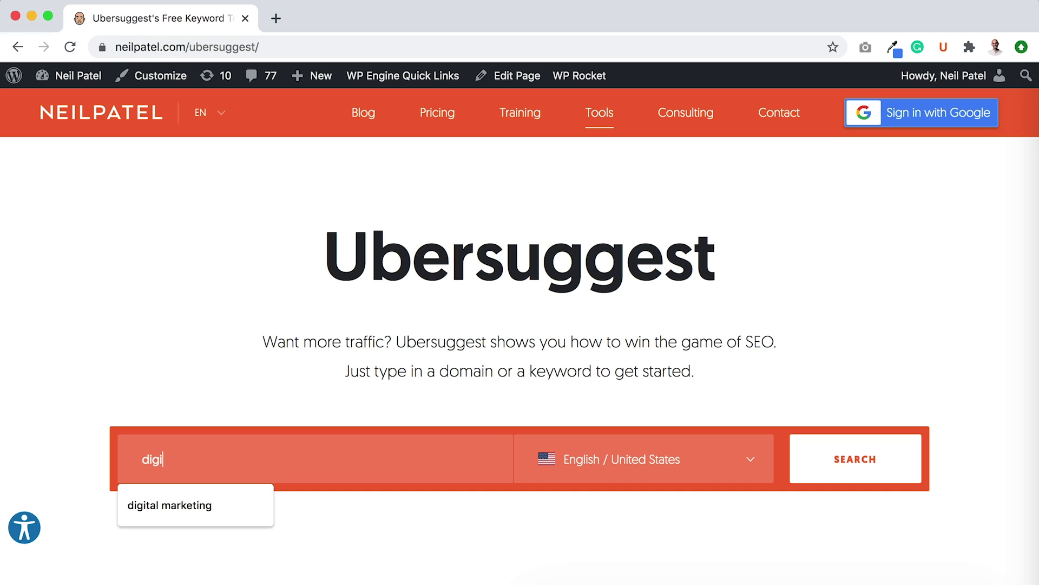
{"action": "type", "text": "keting"}
{"action": "key", "text": "Return"}
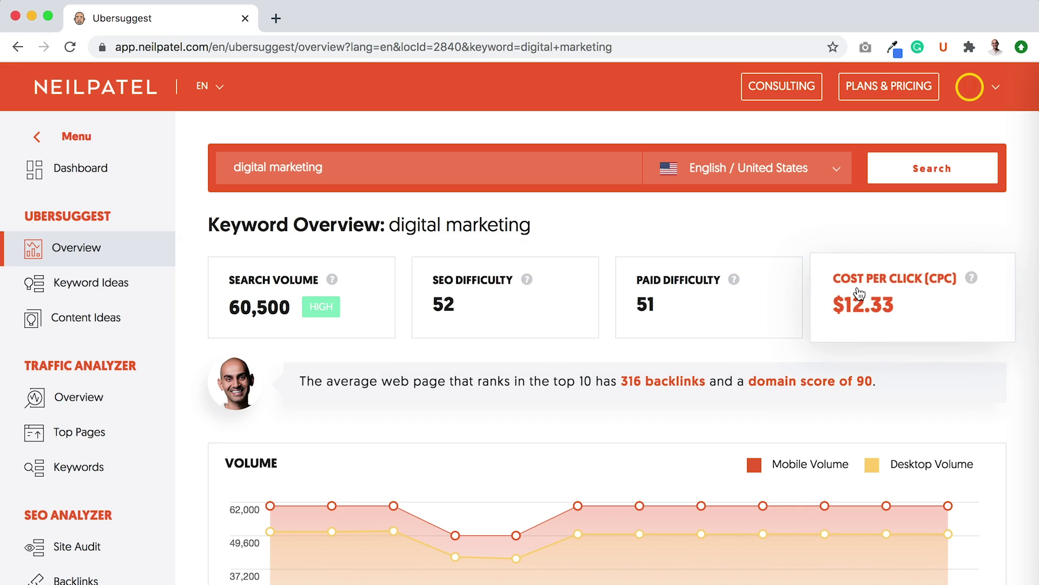
Open the full list of content ideas from the "digital marketing" keyword overview
{"action": "scroll", "coordinate": [860, 294], "scroll_direction": "down", "scroll_amount": 5}
{"action": "scroll", "coordinate": [652, 311], "scroll_direction": "down", "scroll_amount": 7}
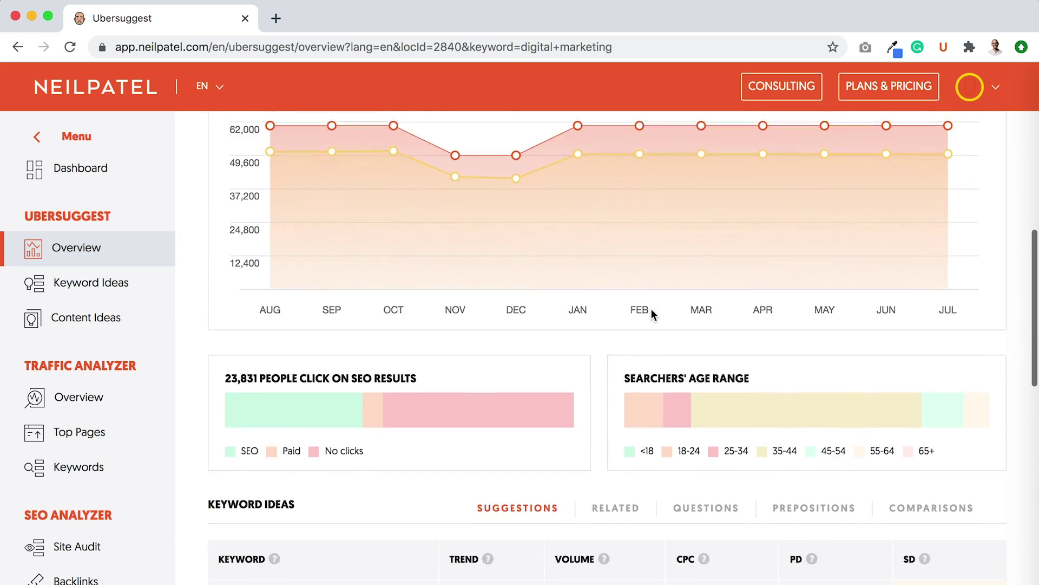
{"action": "scroll", "coordinate": [651, 313], "scroll_direction": "down", "scroll_amount": 3}
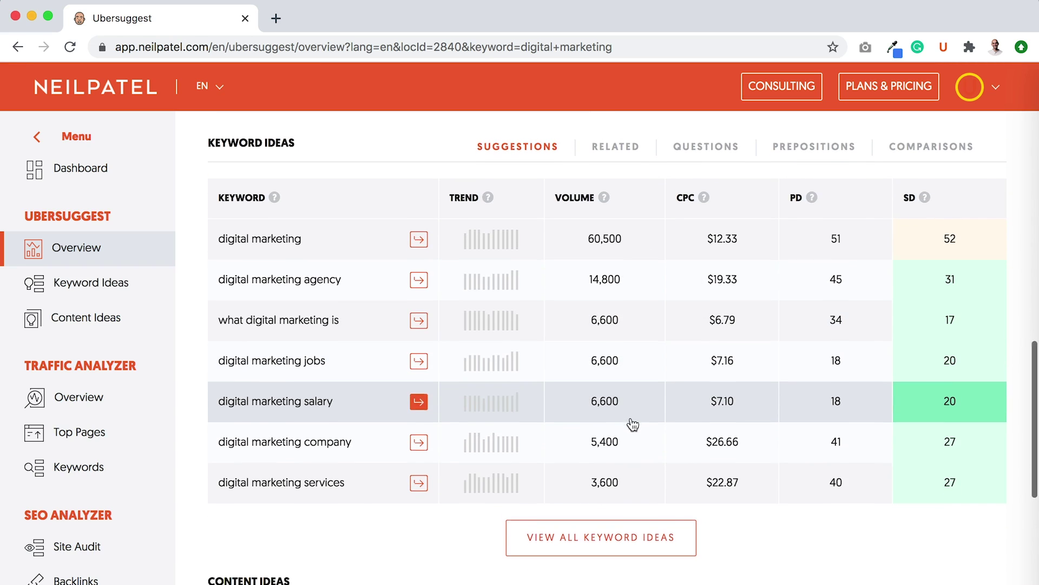
{"action": "scroll", "coordinate": [632, 423], "scroll_direction": "down", "scroll_amount": 7}
{"action": "scroll", "coordinate": [632, 422], "scroll_direction": "down", "scroll_amount": 1}
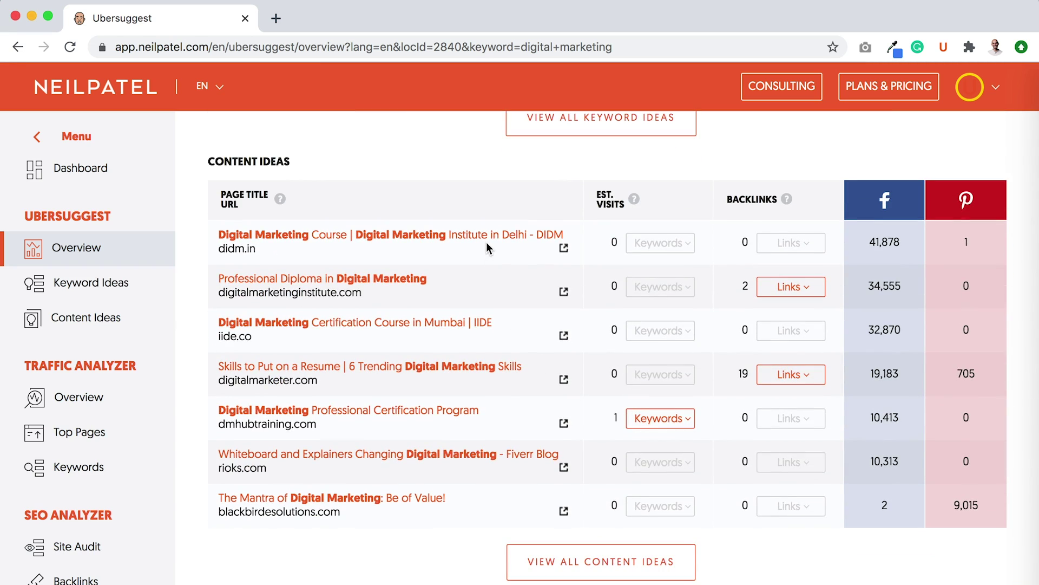
{"action": "left_click", "coordinate": [597, 564]}
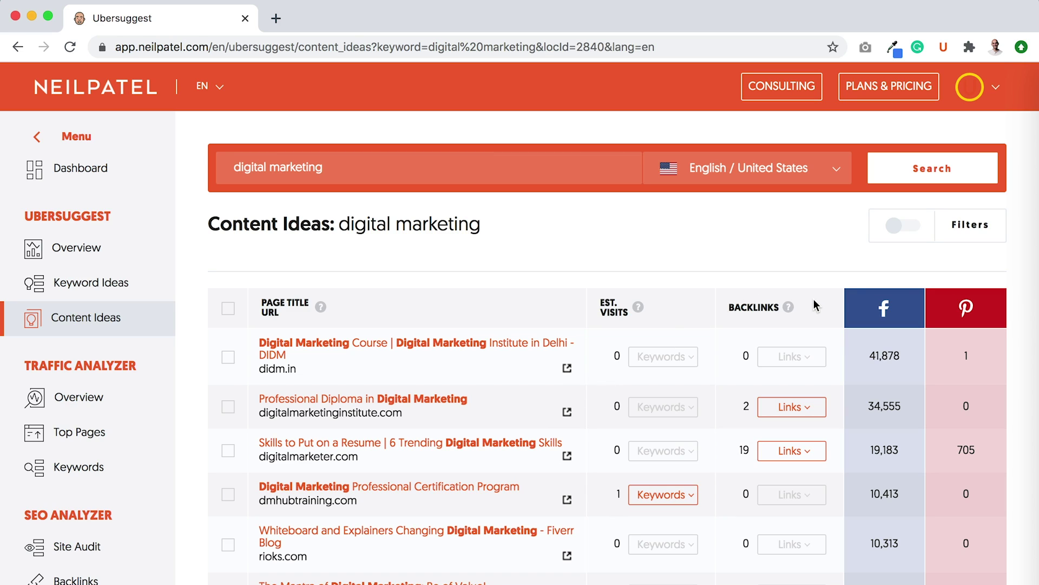
Look through the first page of content ideas and go to the second page of results
{"action": "double_click", "coordinate": [887, 349]}
{"action": "scroll", "coordinate": [764, 271], "scroll_direction": "down", "scroll_amount": 5}
{"action": "scroll", "coordinate": [765, 273], "scroll_direction": "down", "scroll_amount": 10}
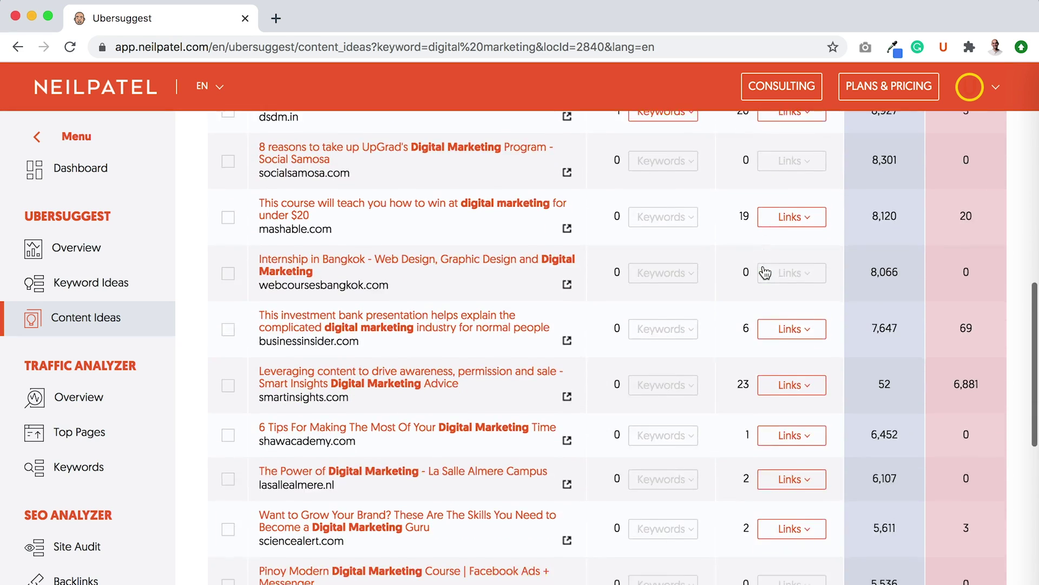
{"action": "scroll", "coordinate": [764, 271], "scroll_direction": "down", "scroll_amount": 2}
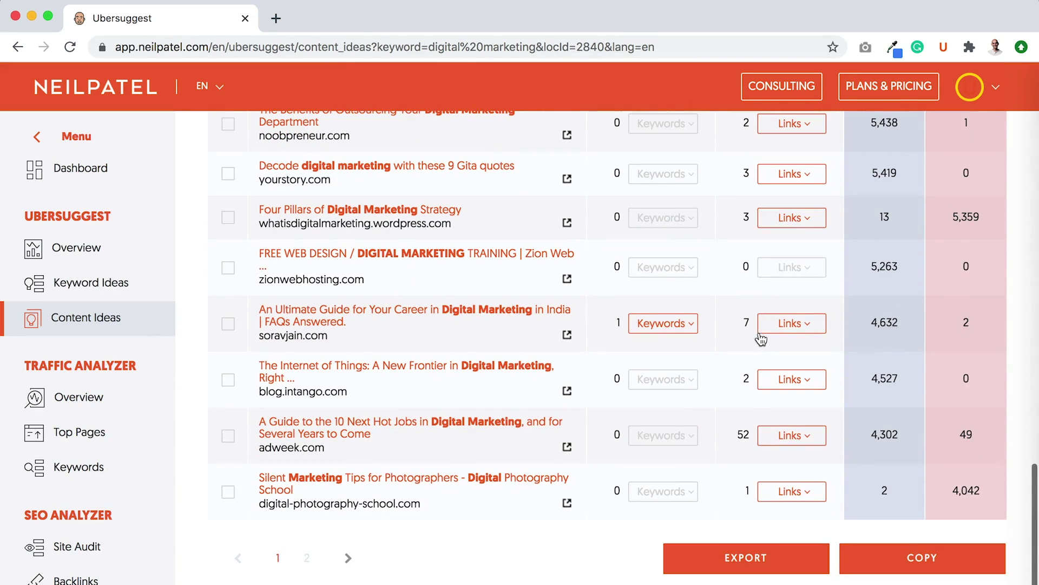
{"action": "left_click", "coordinate": [349, 559]}
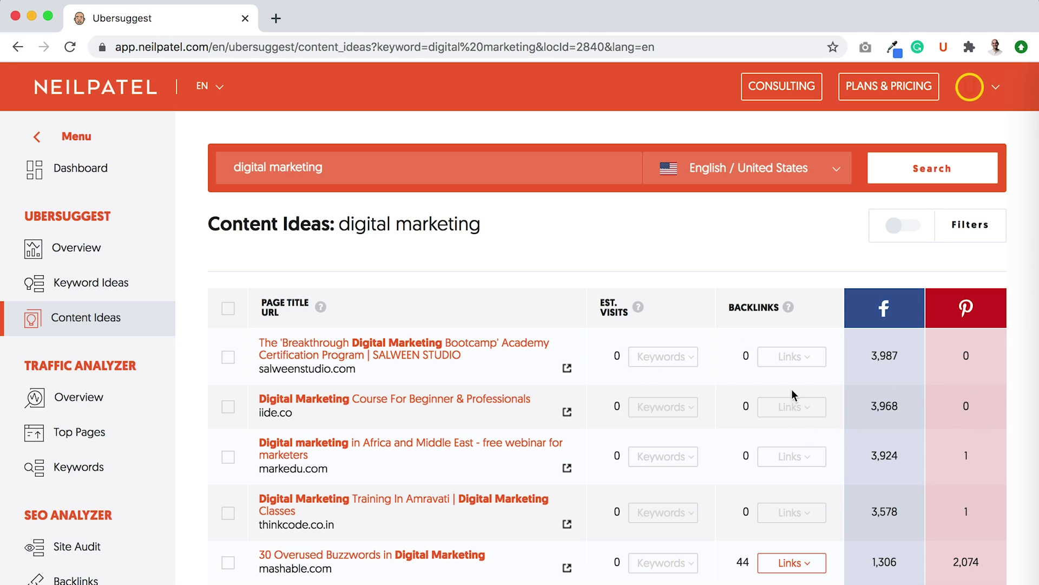
Open the entrepreneur.com article "The 10 Essential Tips for B2B Marketing Success in a Digital Economy" from the content ideas
{"action": "scroll", "coordinate": [782, 430], "scroll_direction": "down", "scroll_amount": 10}
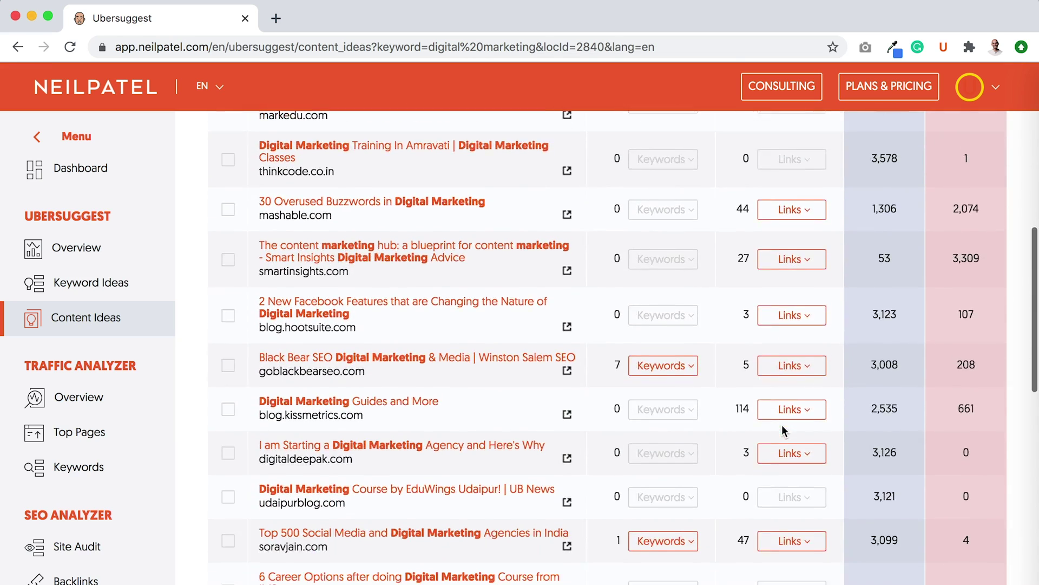
{"action": "scroll", "coordinate": [782, 431], "scroll_direction": "down", "scroll_amount": 3}
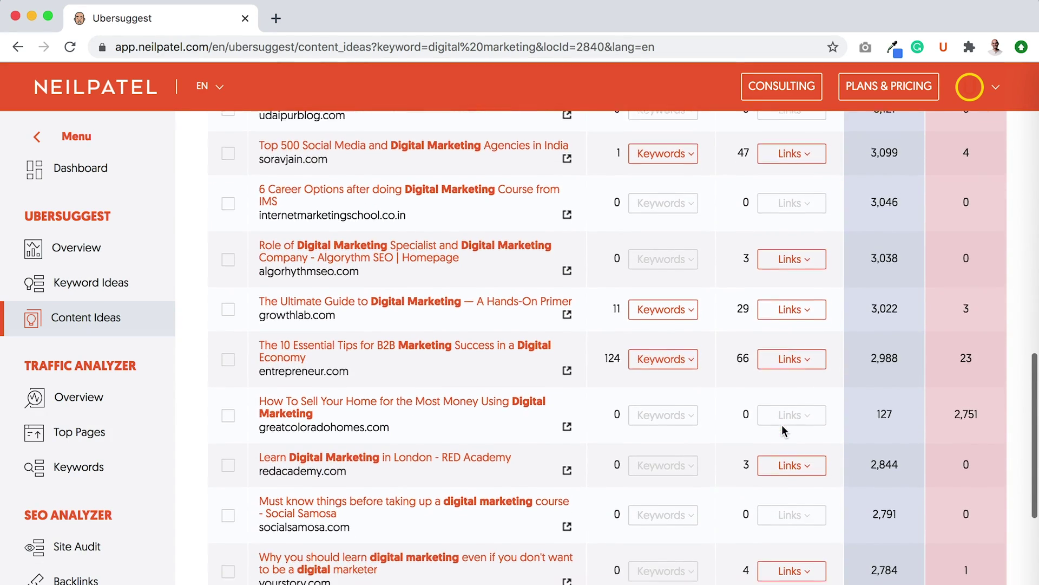
{"action": "scroll", "coordinate": [784, 431], "scroll_direction": "up", "scroll_amount": 15}
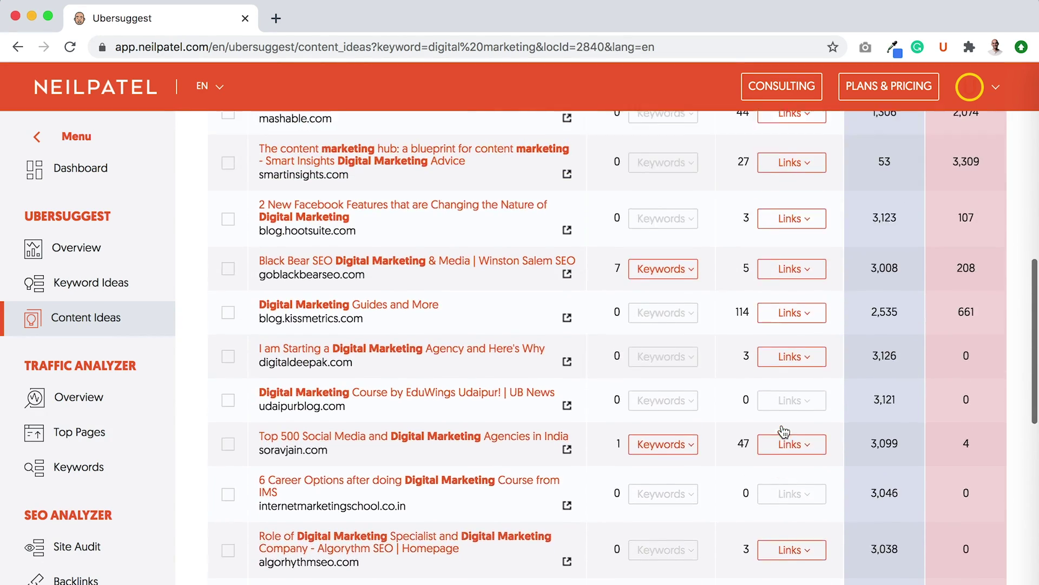
{"action": "scroll", "coordinate": [784, 437], "scroll_direction": "down", "scroll_amount": 10}
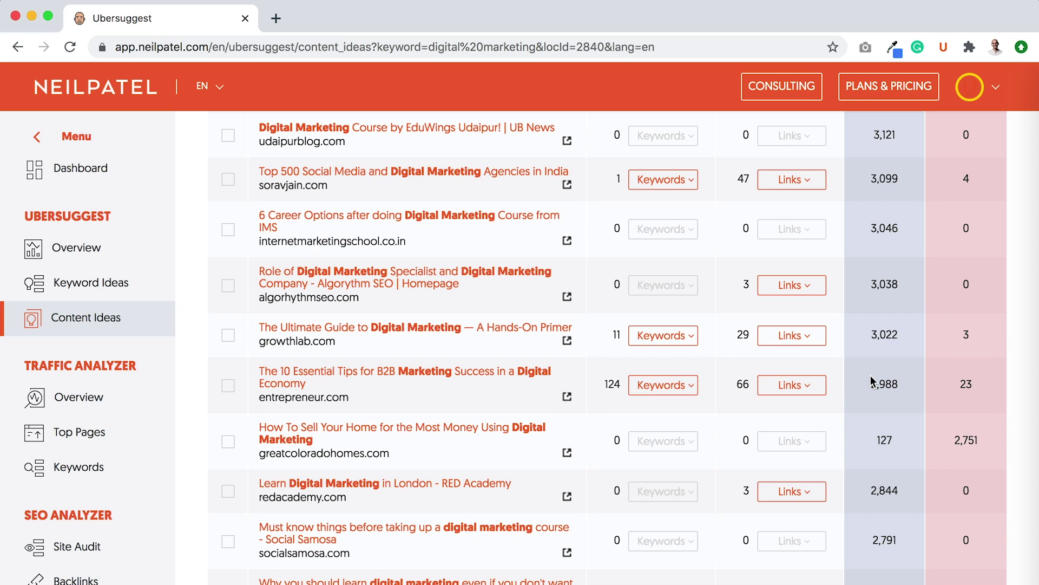
{"action": "left_click", "coordinate": [566, 398]}
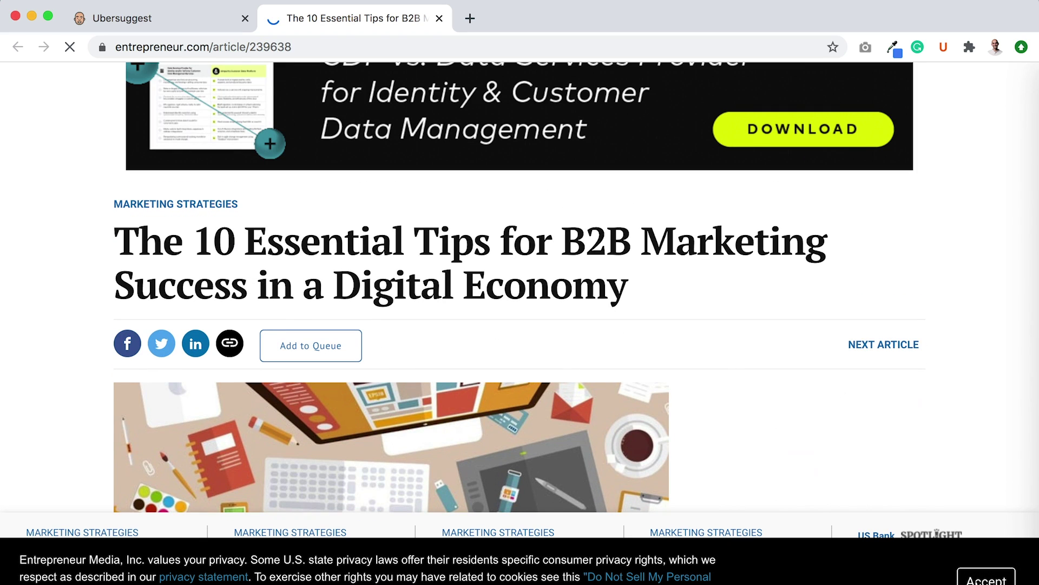
Find the article's publication date below the author details and highlight that line
{"action": "scroll", "coordinate": [564, 425], "scroll_direction": "down", "scroll_amount": 5}
{"action": "scroll", "coordinate": [565, 418], "scroll_direction": "down", "scroll_amount": 3}
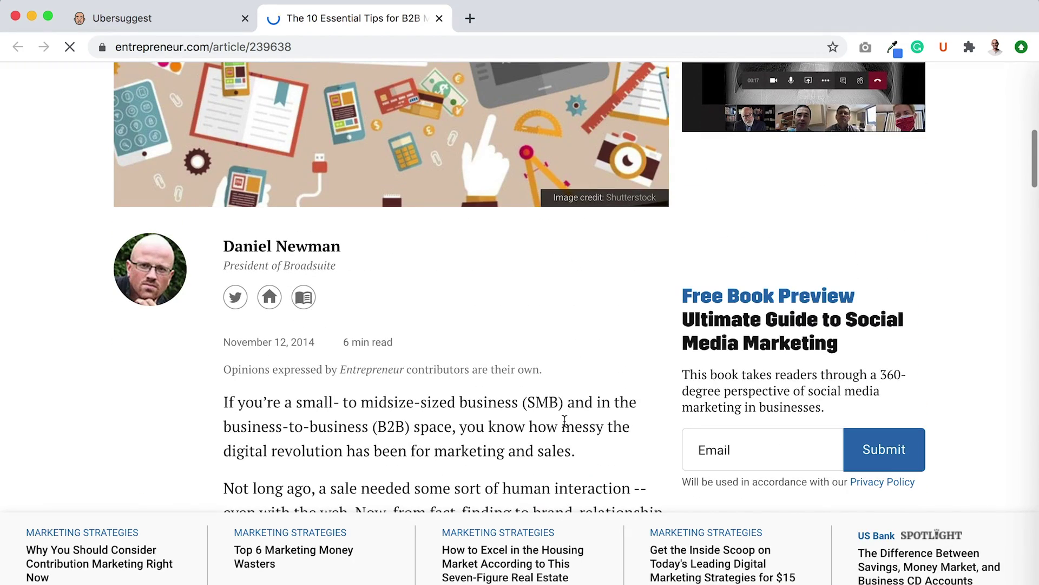
{"action": "double_click", "coordinate": [307, 341]}
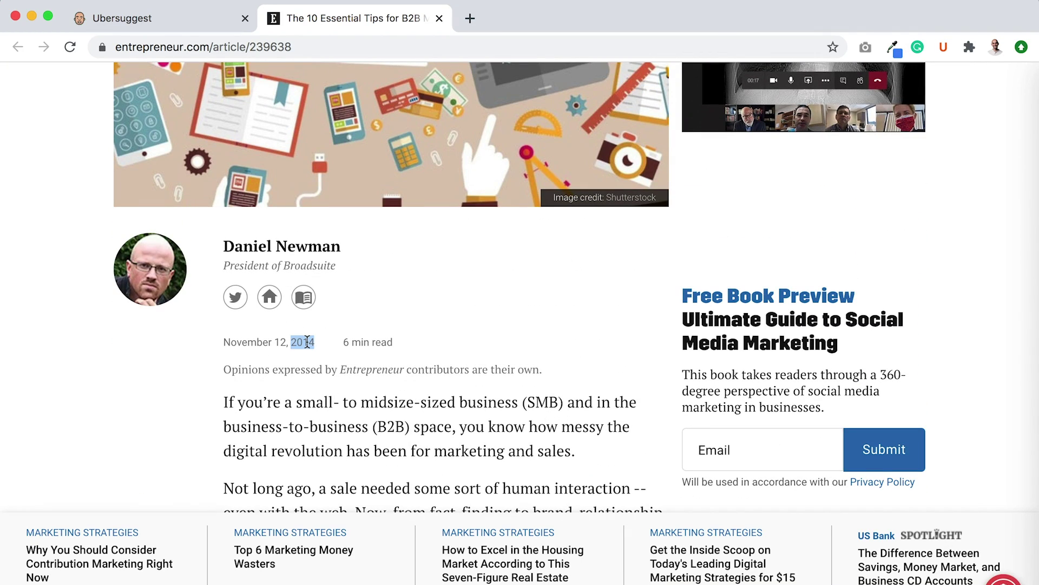
{"action": "triple_click", "coordinate": [307, 342]}
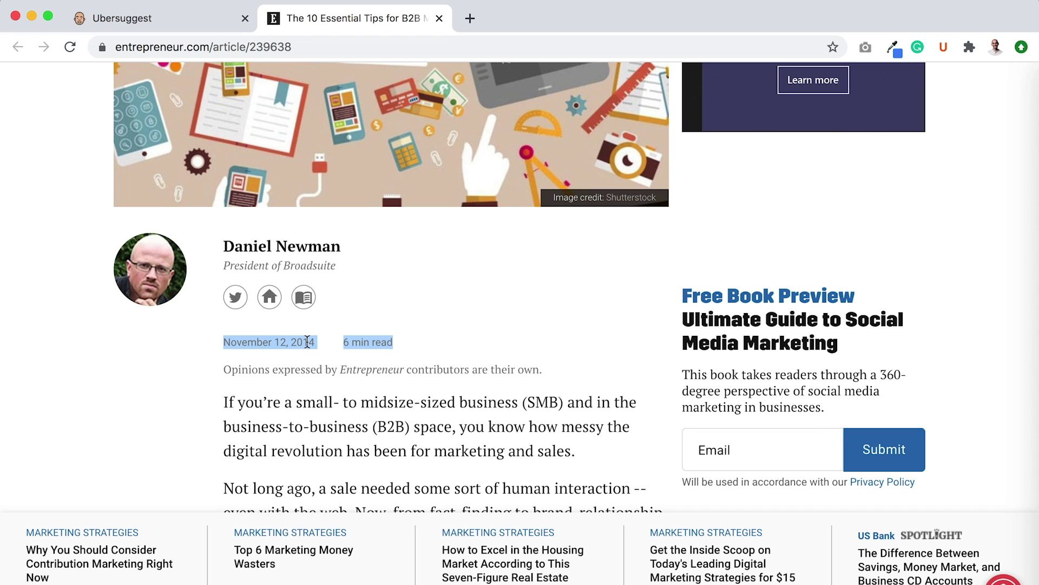
Examine the article's ten tips, checking how detailed and up to date the content of each section is
{"action": "scroll", "coordinate": [307, 342], "scroll_direction": "down", "scroll_amount": 1}
{"action": "scroll", "coordinate": [307, 341], "scroll_direction": "down", "scroll_amount": 5}
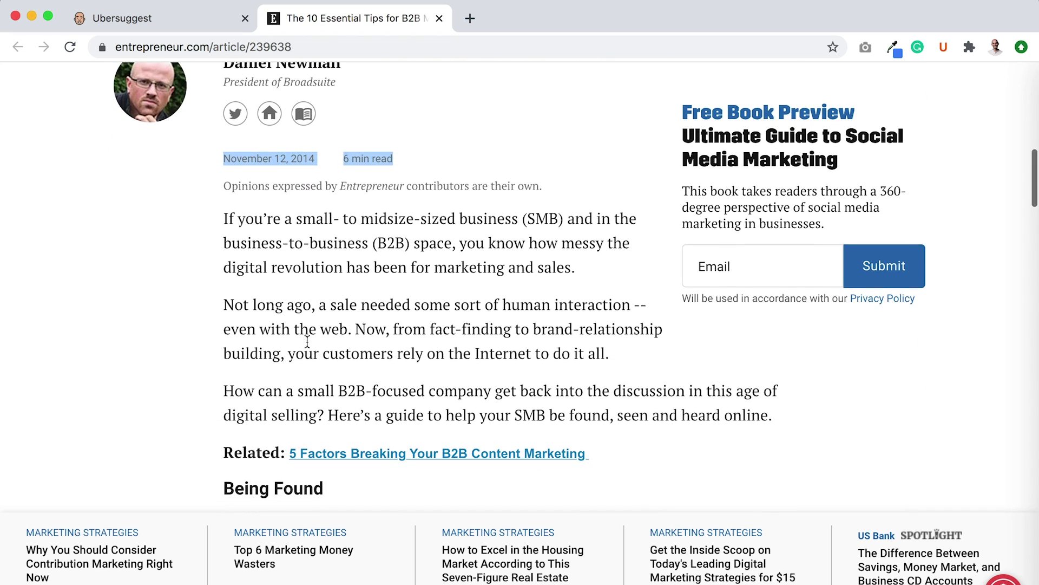
{"action": "scroll", "coordinate": [307, 341], "scroll_direction": "down", "scroll_amount": 9}
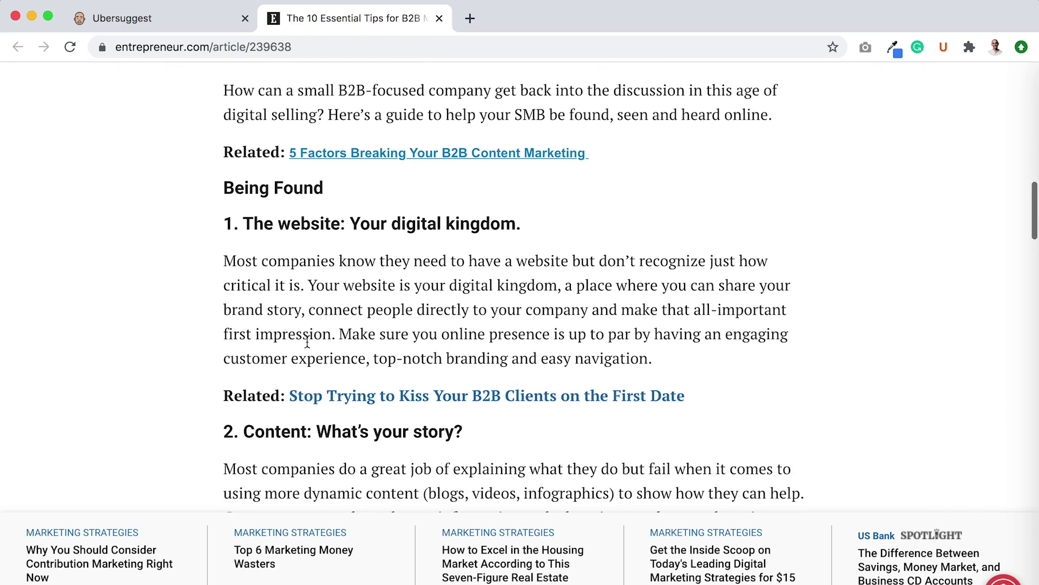
{"action": "scroll", "coordinate": [307, 342], "scroll_direction": "up", "scroll_amount": 12}
{"action": "scroll", "coordinate": [306, 336], "scroll_direction": "up", "scroll_amount": 2}
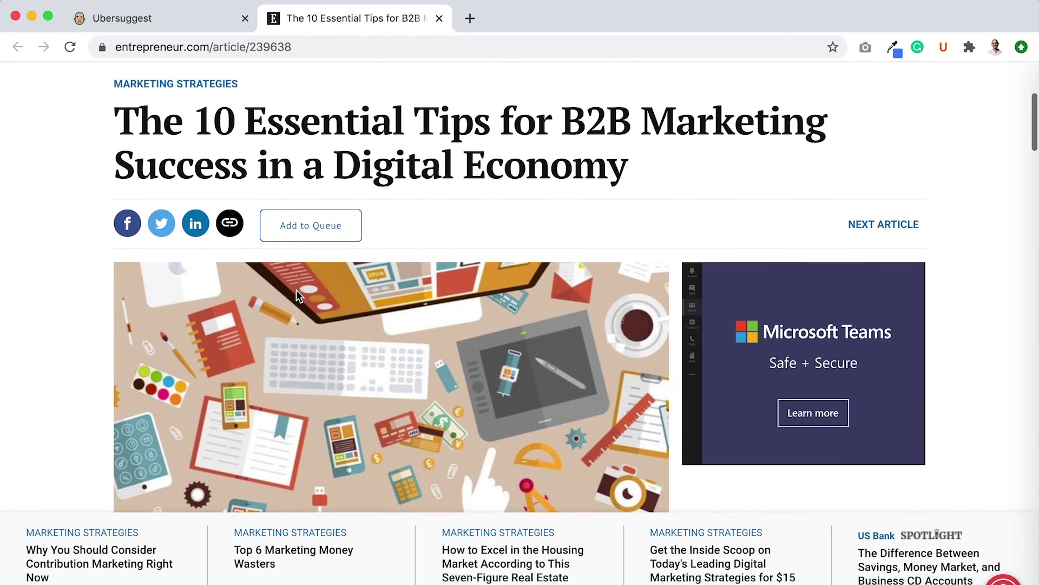
{"action": "scroll", "coordinate": [438, 128], "scroll_direction": "down", "scroll_amount": 10}
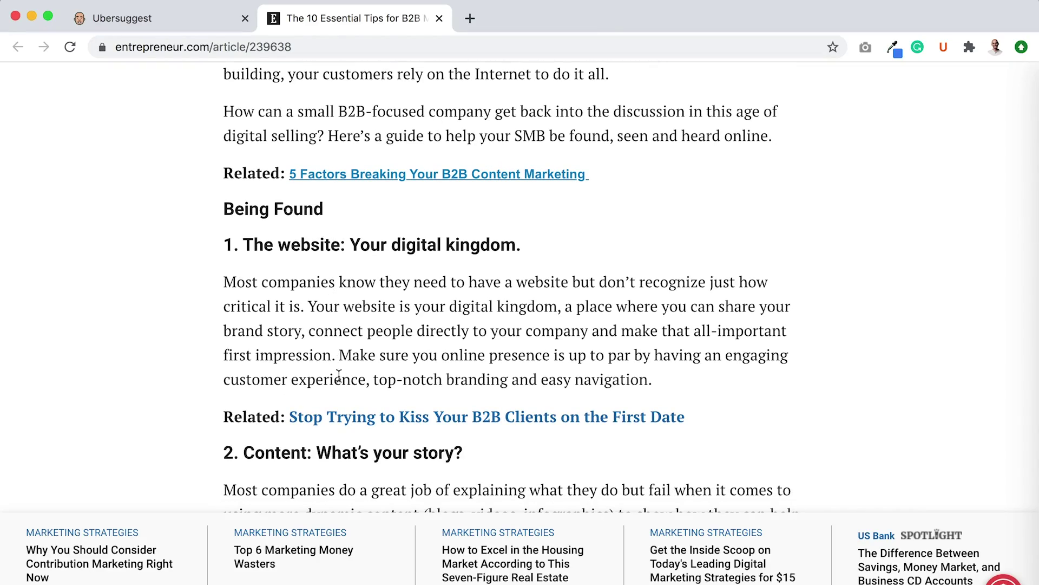
{"action": "scroll", "coordinate": [338, 375], "scroll_direction": "down", "scroll_amount": 12}
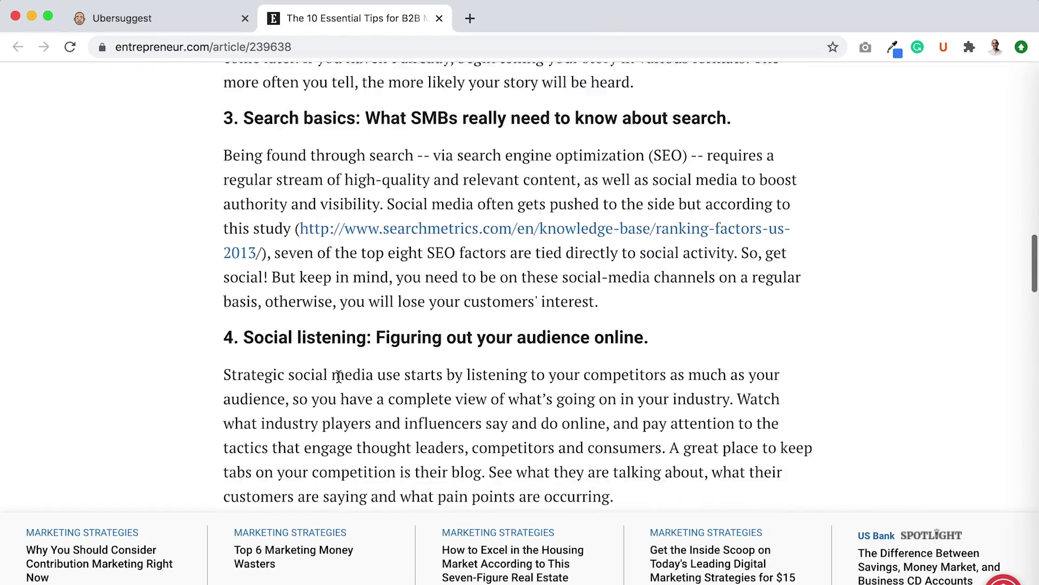
{"action": "scroll", "coordinate": [340, 382], "scroll_direction": "down", "scroll_amount": 15}
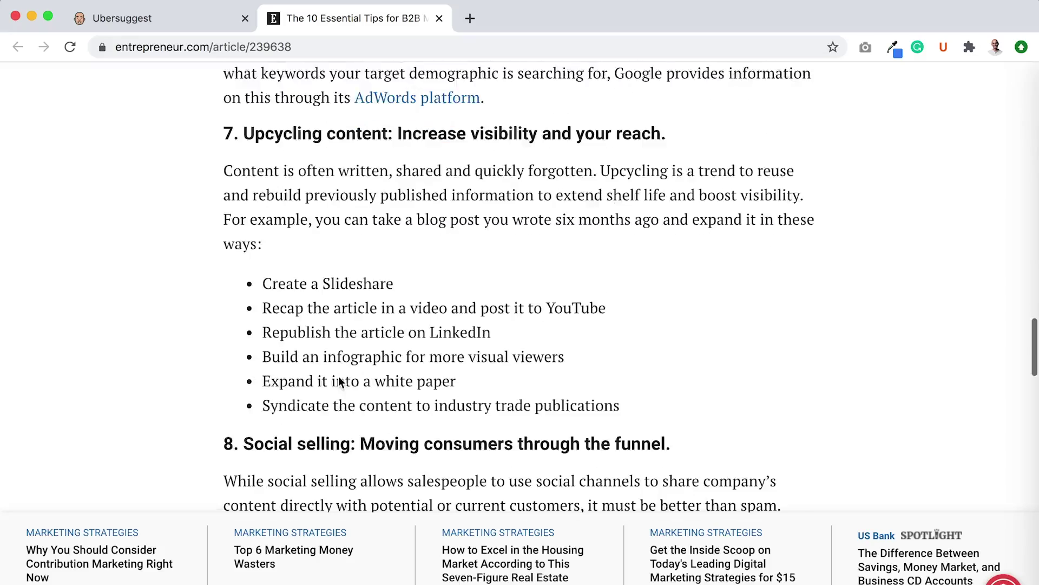
{"action": "scroll", "coordinate": [339, 375], "scroll_direction": "down", "scroll_amount": 15}
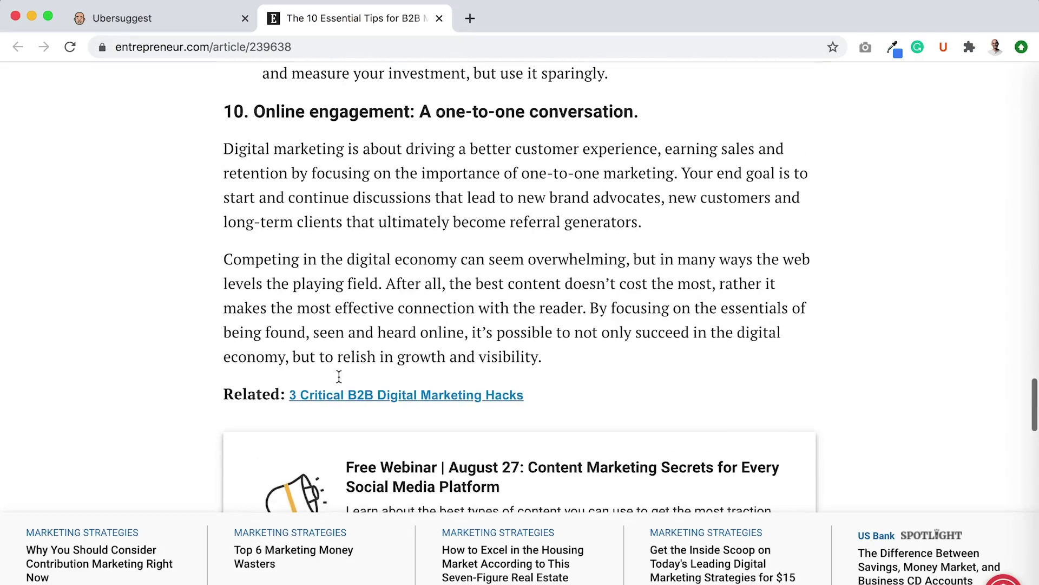
{"action": "scroll", "coordinate": [341, 381], "scroll_direction": "down", "scroll_amount": 8}
{"action": "scroll", "coordinate": [342, 379], "scroll_direction": "up", "scroll_amount": 8}
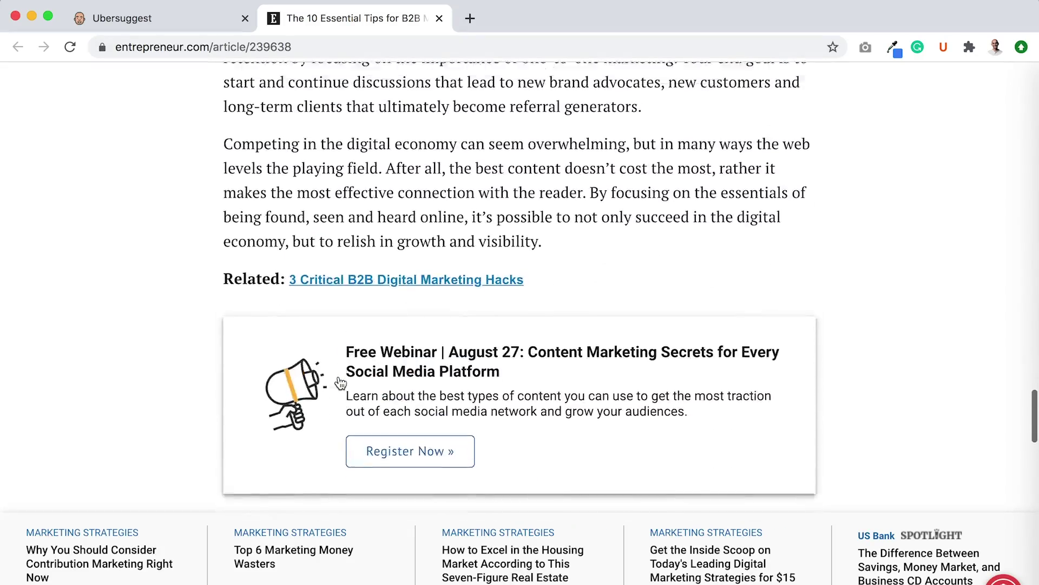
{"action": "scroll", "coordinate": [340, 383], "scroll_direction": "up", "scroll_amount": 8}
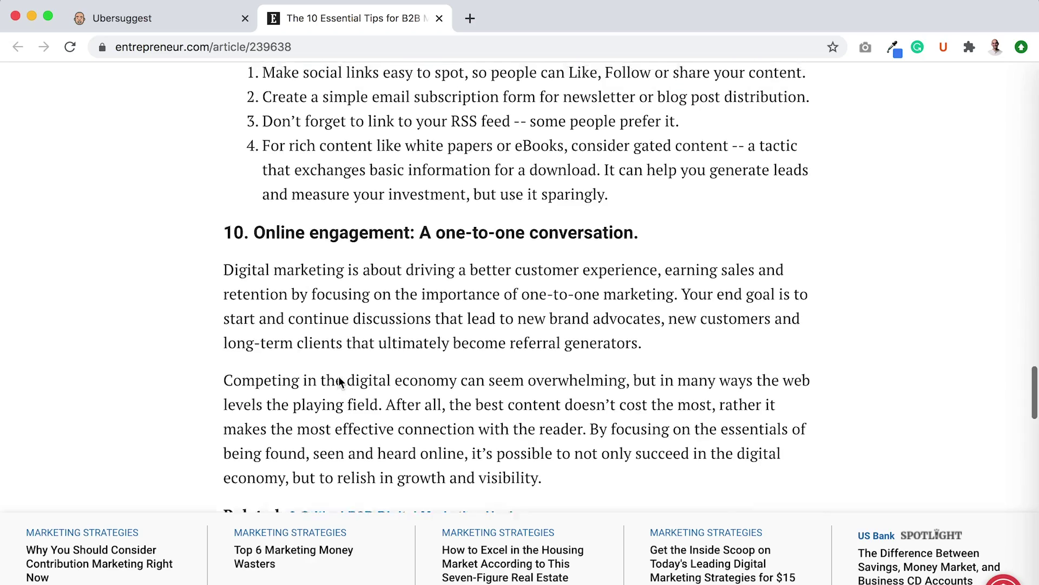
{"action": "scroll", "coordinate": [339, 381], "scroll_direction": "up", "scroll_amount": 15}
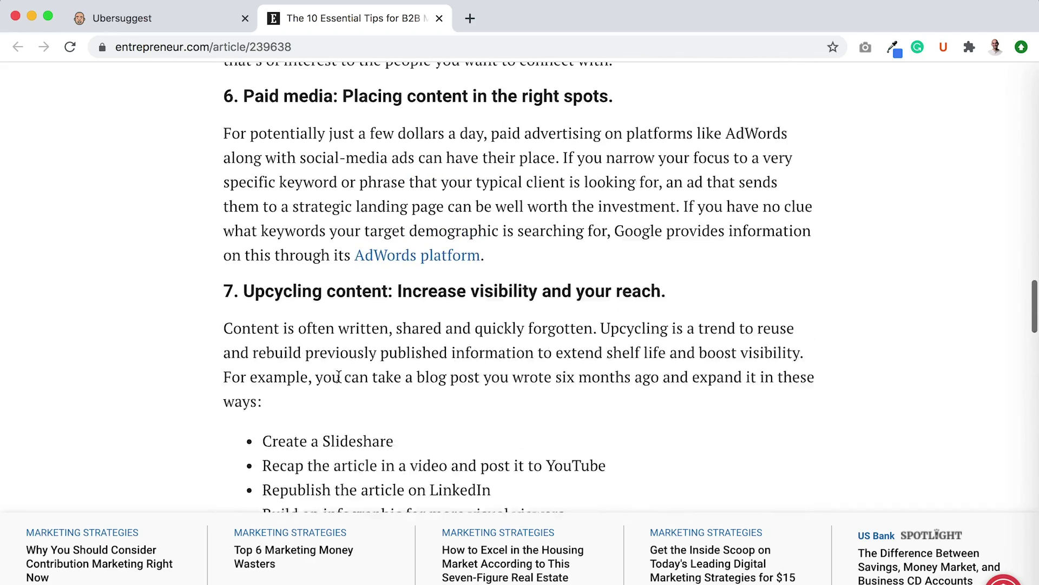
{"action": "scroll", "coordinate": [339, 381], "scroll_direction": "up", "scroll_amount": 10}
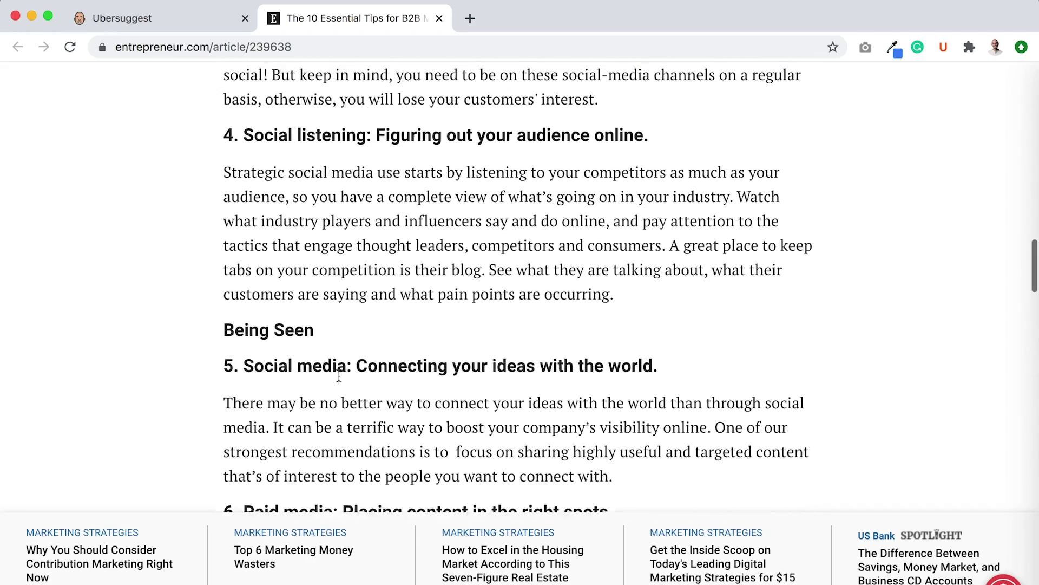
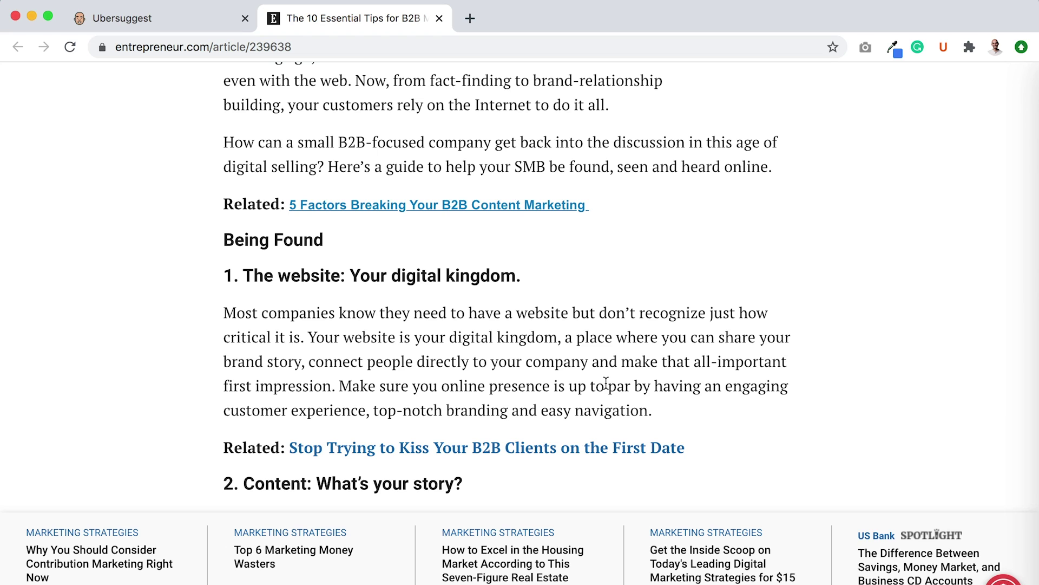
{"action": "scroll", "coordinate": [606, 382], "scroll_direction": "down", "scroll_amount": 5}
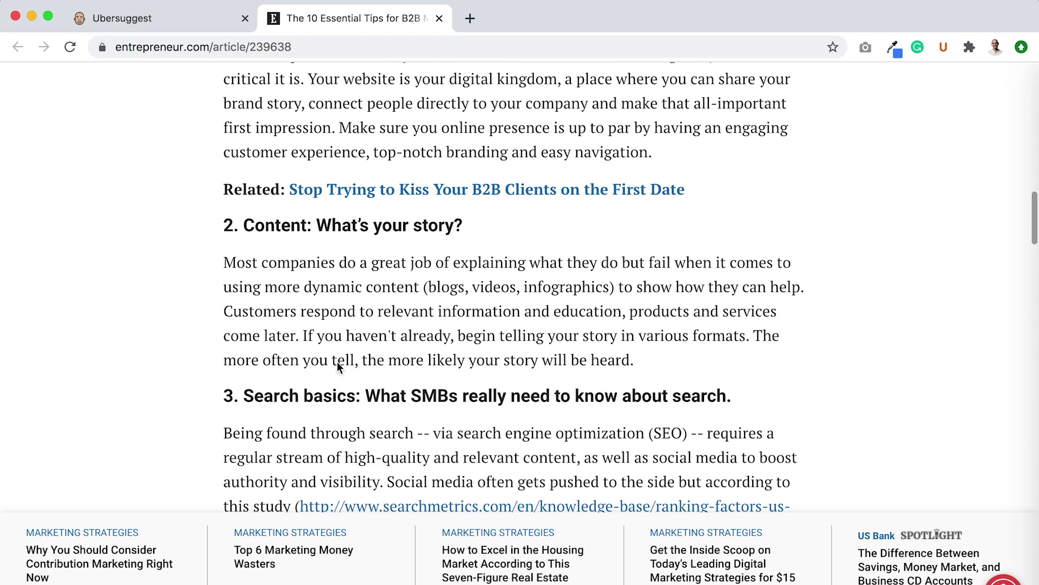
Return to the Ubersuggest content ideas and expand the keywords that bring visits to the entrepreneur.com article
{"action": "left_click", "coordinate": [220, 23]}
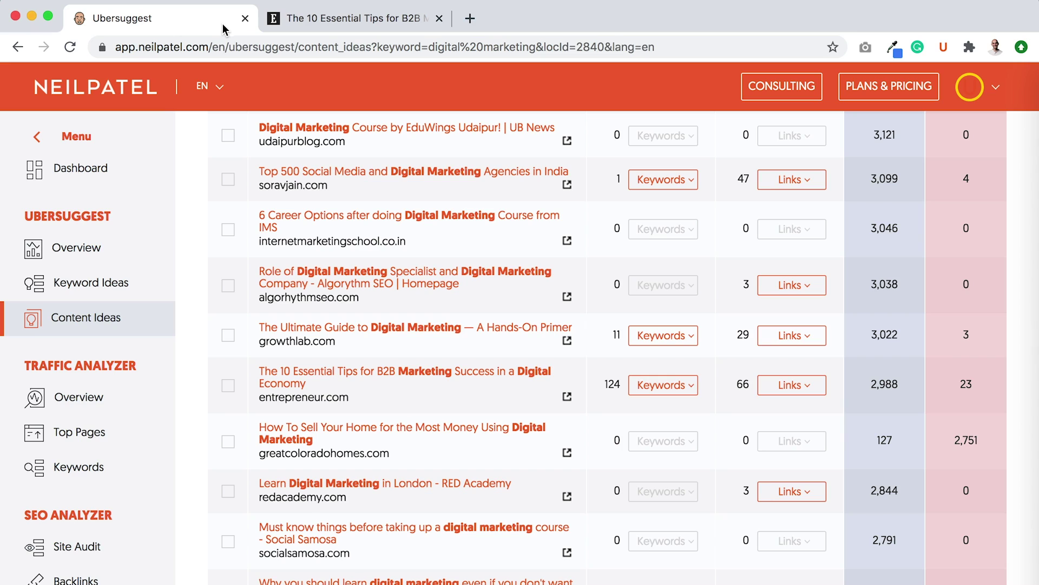
{"action": "left_click", "coordinate": [692, 390]}
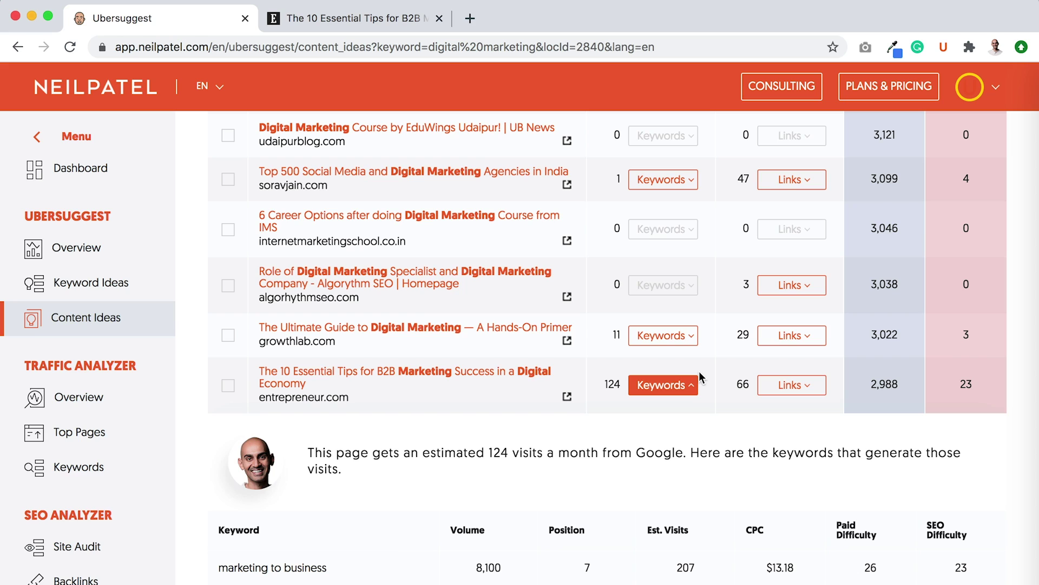
{"action": "scroll", "coordinate": [699, 372], "scroll_direction": "down", "scroll_amount": 5}
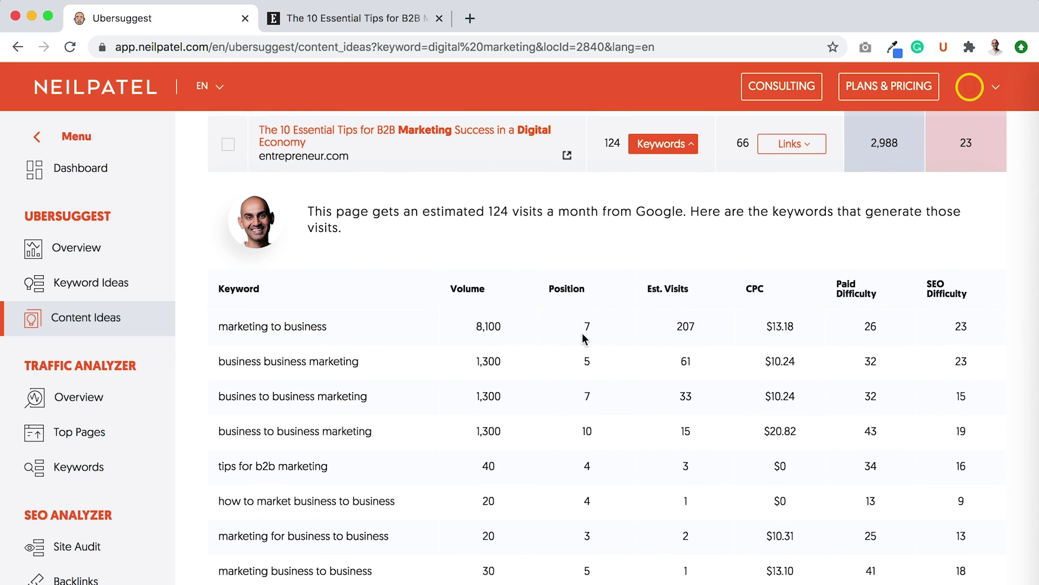
{"action": "scroll", "coordinate": [585, 394], "scroll_direction": "down", "scroll_amount": 1}
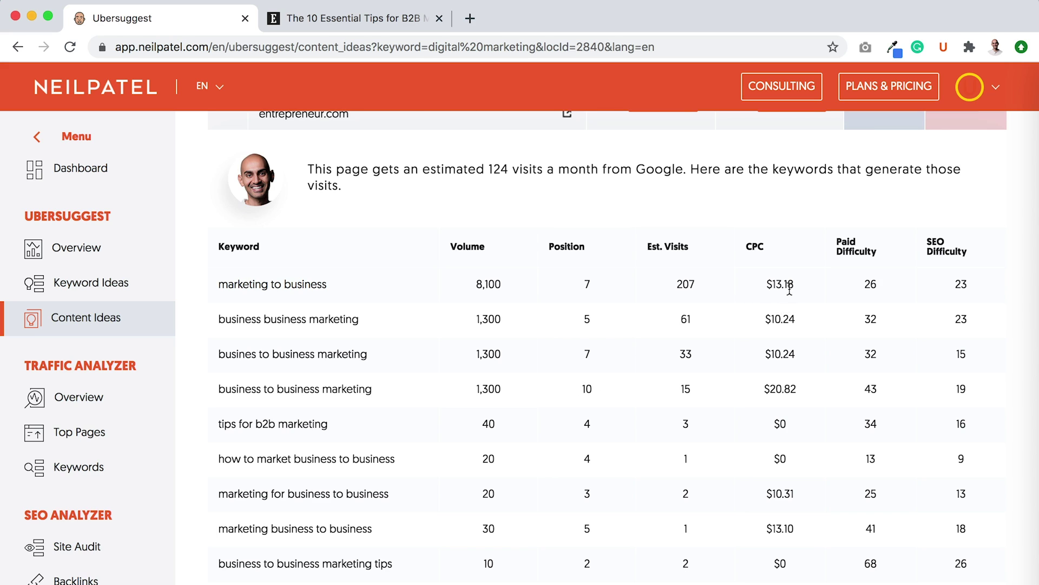
Examine the first two pages of the entrepreneur.com article's keywords, comparing their volumes, positions, estimated visits and difficulties
{"action": "scroll", "coordinate": [791, 432], "scroll_direction": "up", "scroll_amount": 3}
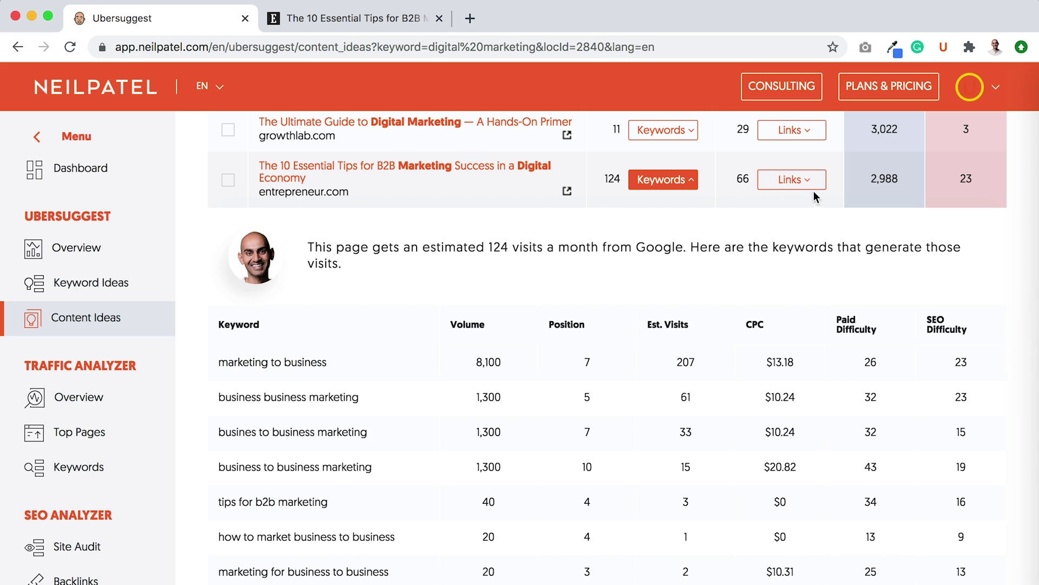
{"action": "scroll", "coordinate": [686, 395], "scroll_direction": "down", "scroll_amount": 6}
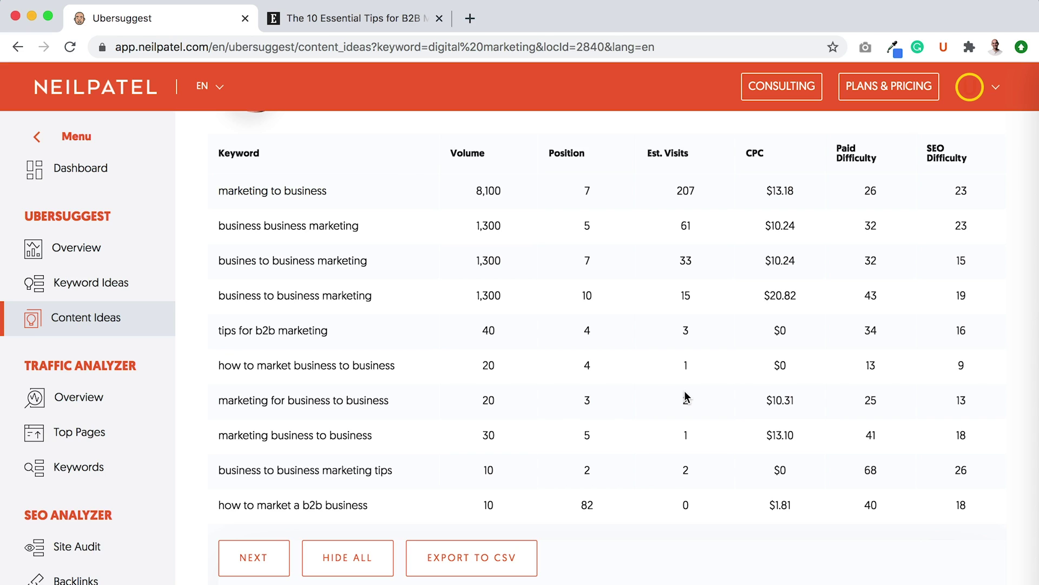
{"action": "left_click", "coordinate": [252, 552]}
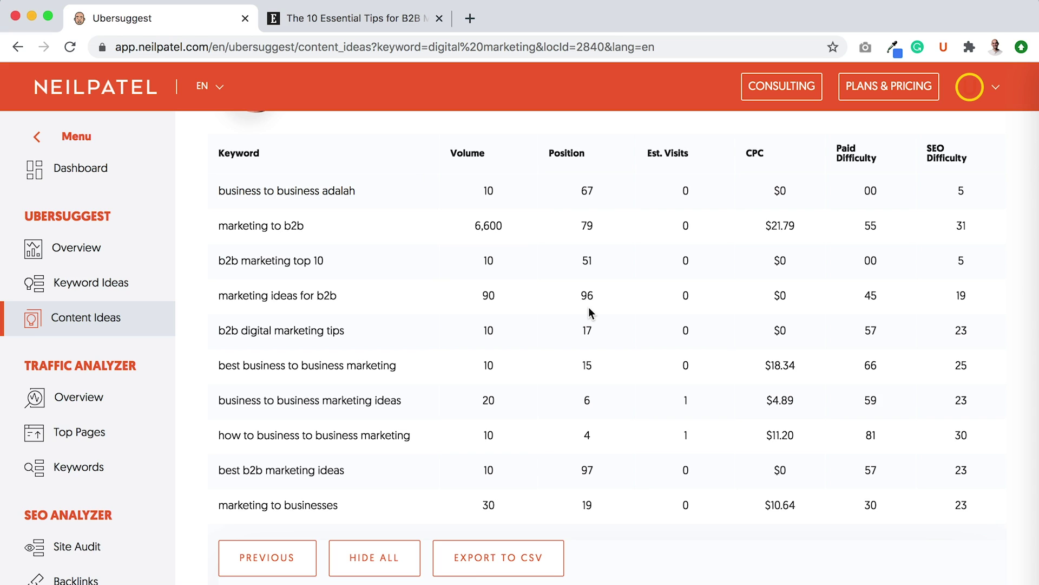
{"action": "scroll", "coordinate": [589, 306], "scroll_direction": "up", "scroll_amount": 4}
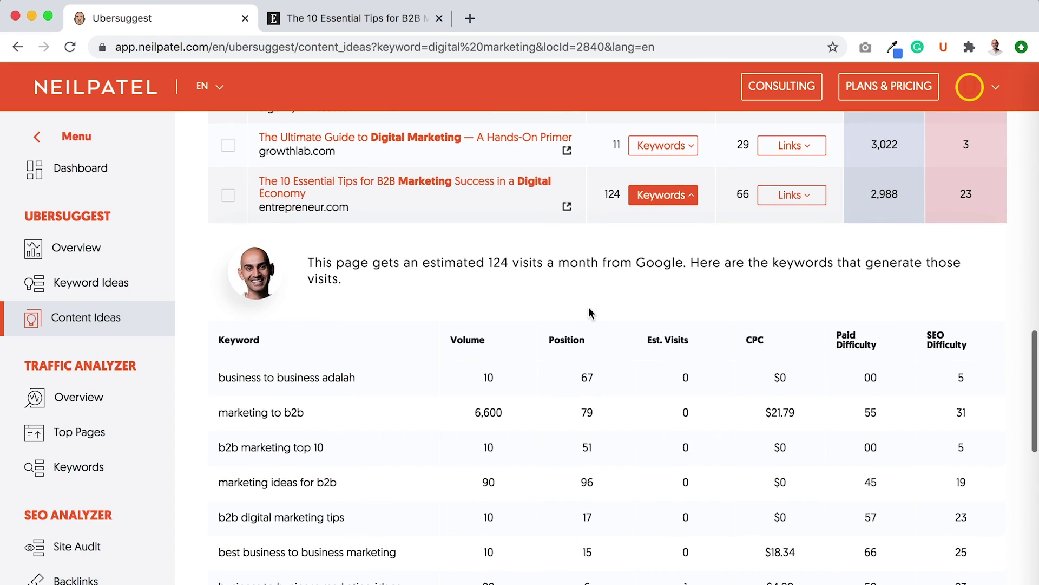
{"action": "scroll", "coordinate": [631, 274], "scroll_direction": "down", "scroll_amount": 4}
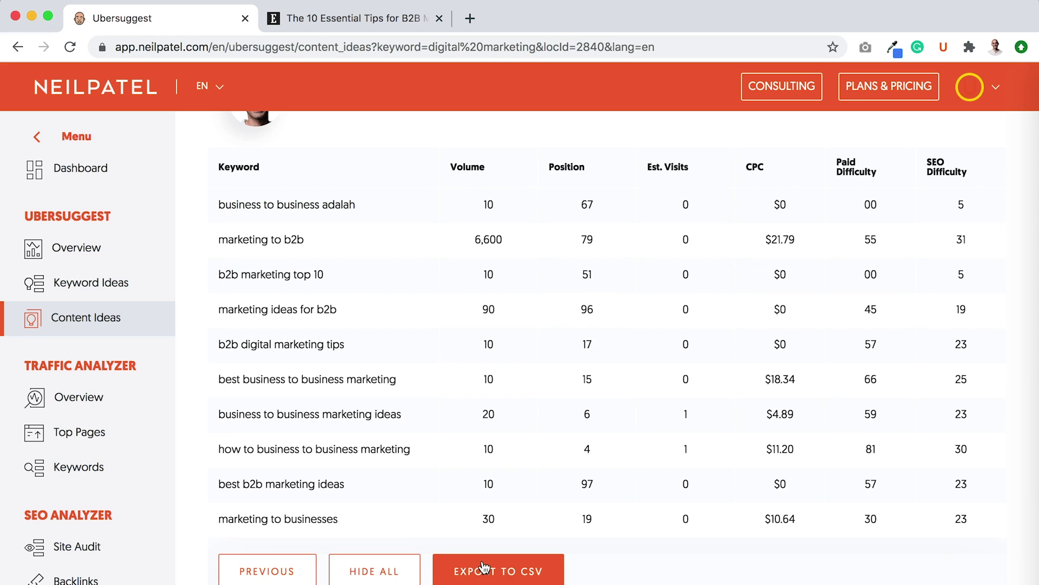
{"action": "scroll", "coordinate": [480, 444], "scroll_direction": "up", "scroll_amount": 3}
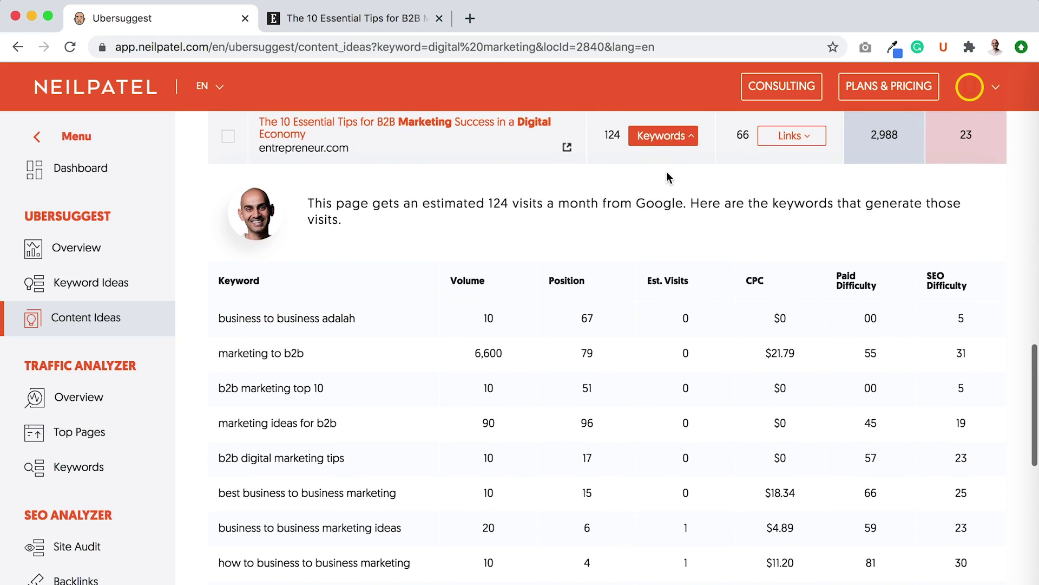
{"action": "scroll", "coordinate": [561, 364], "scroll_direction": "down", "scroll_amount": 3}
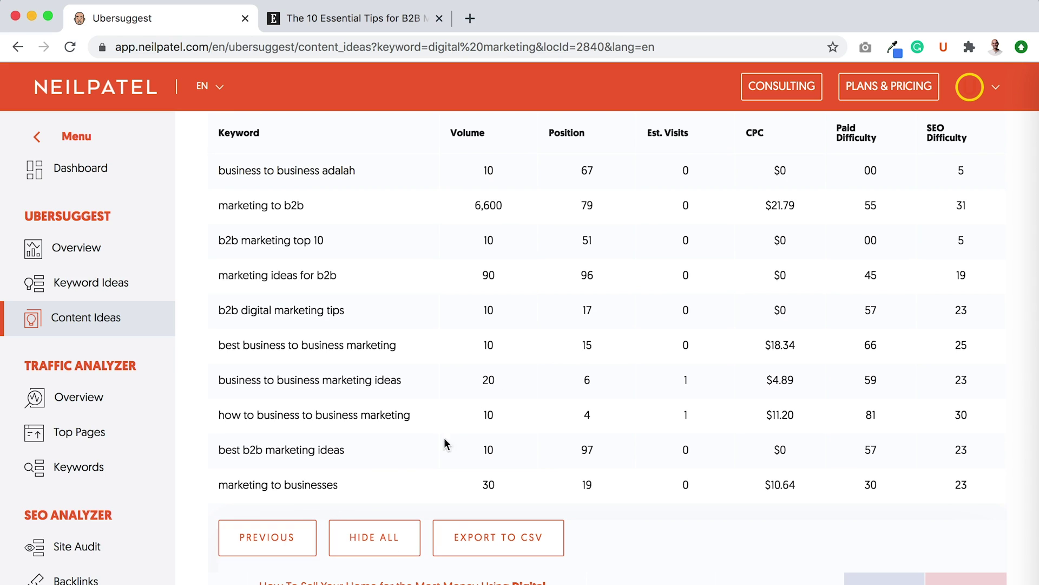
{"action": "scroll", "coordinate": [487, 433], "scroll_direction": "up", "scroll_amount": 3}
{"action": "scroll", "coordinate": [698, 195], "scroll_direction": "up", "scroll_amount": 1}
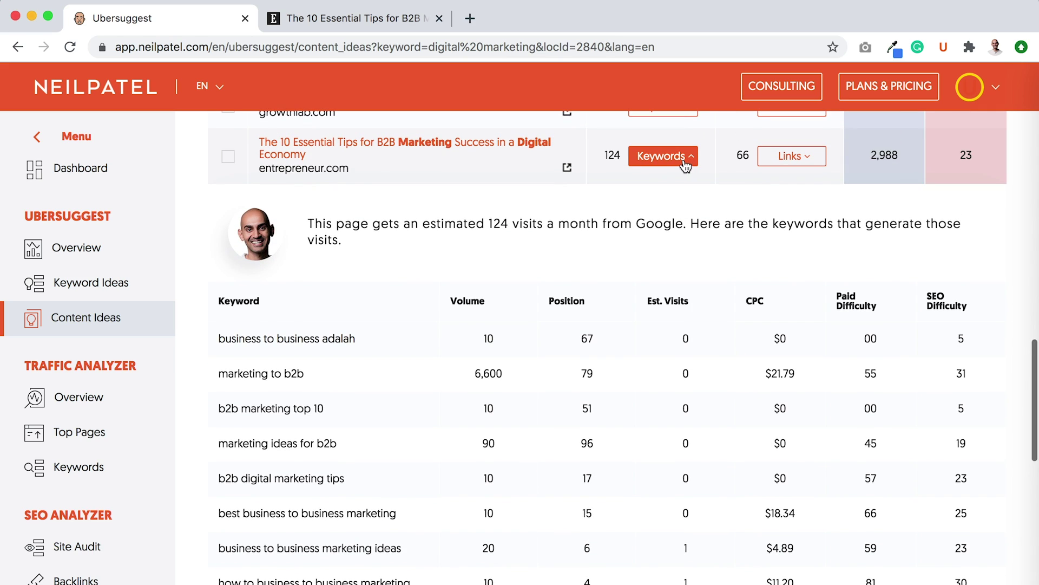
Go back to the first page of the entrepreneur.com article's keywords and export them to CSV
{"action": "left_click", "coordinate": [688, 162]}
{"action": "left_click", "coordinate": [686, 163]}
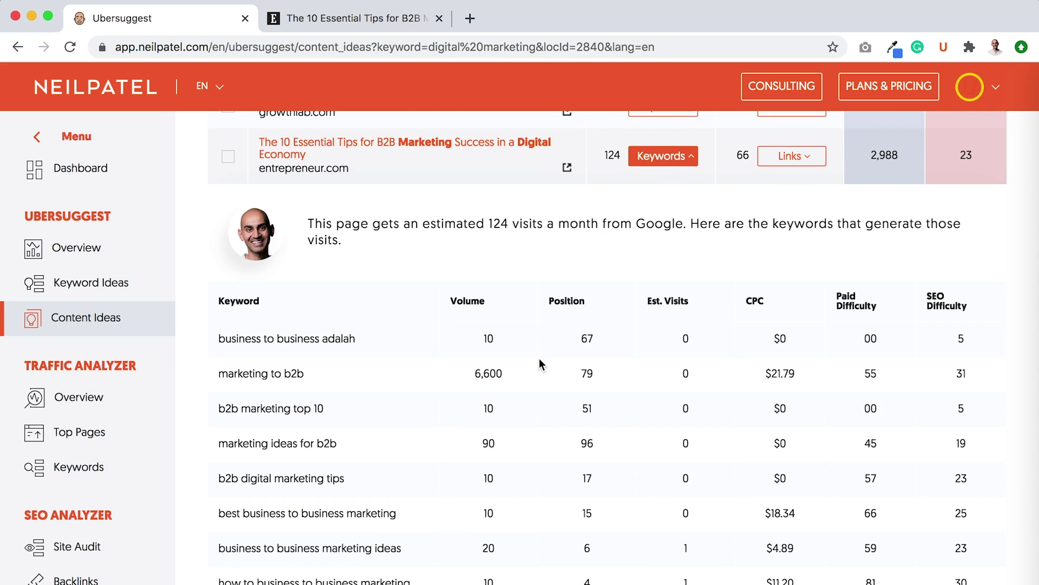
{"action": "scroll", "coordinate": [538, 365], "scroll_direction": "down", "scroll_amount": 3}
{"action": "left_click", "coordinate": [267, 503]}
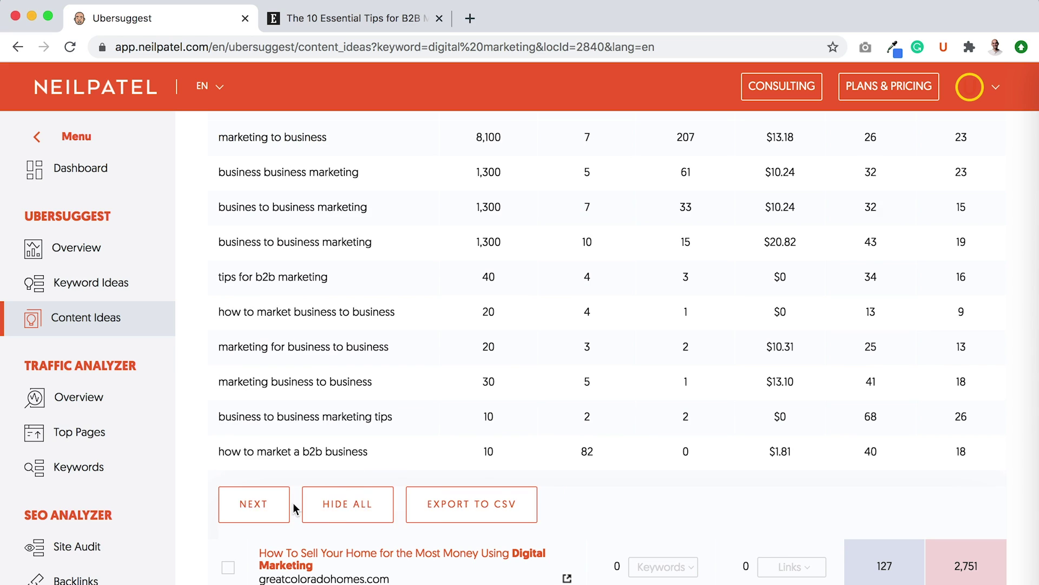
{"action": "scroll", "coordinate": [294, 506], "scroll_direction": "up", "scroll_amount": 2}
{"action": "scroll", "coordinate": [295, 507], "scroll_direction": "down", "scroll_amount": 1}
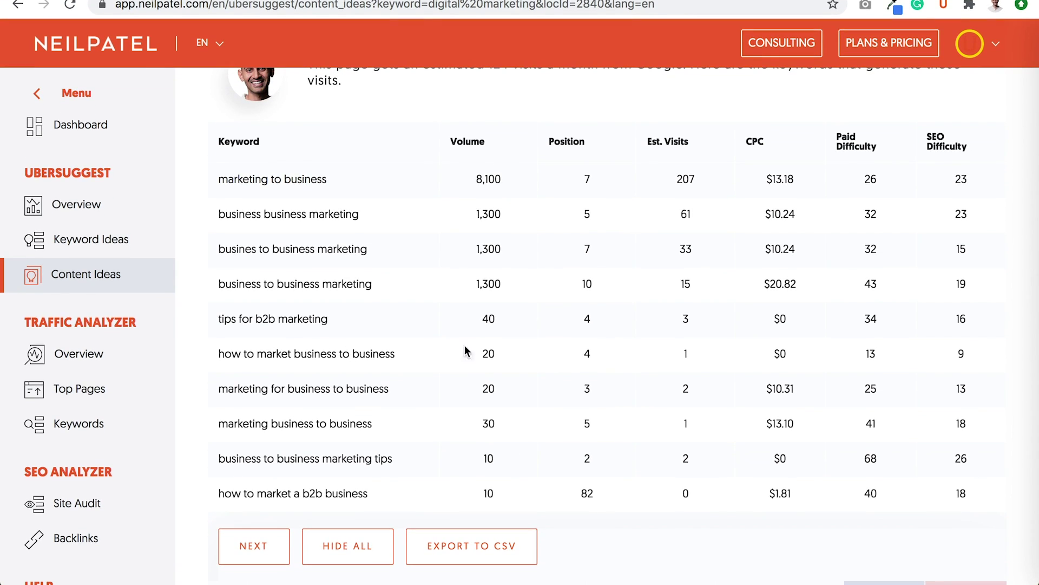
{"action": "left_click", "coordinate": [450, 546]}
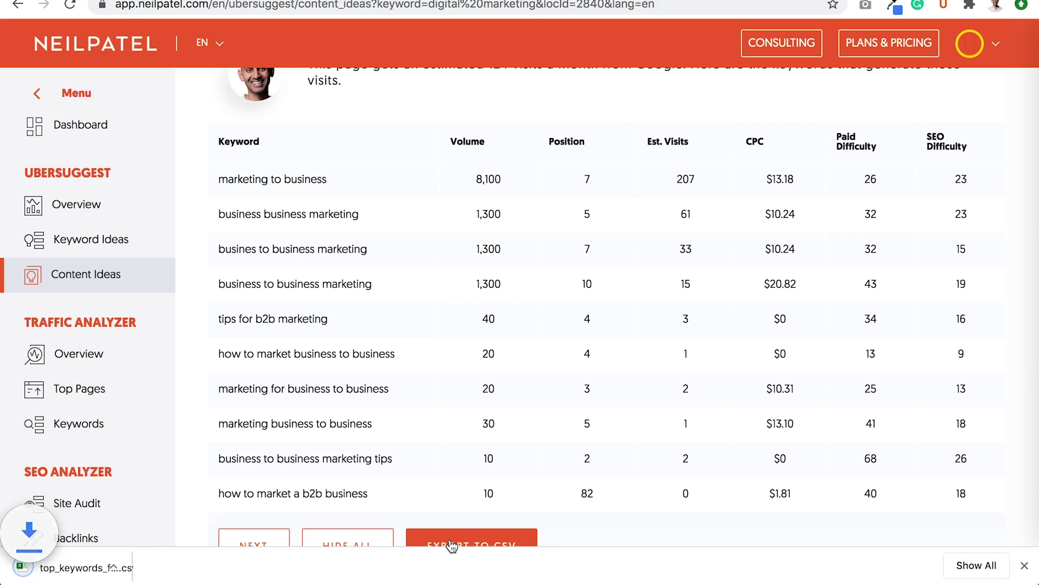
Collapse and re-expand the entrepreneur.com article's keywords, then check the search volumes of its main ranking terms
{"action": "scroll", "coordinate": [477, 403], "scroll_direction": "up", "scroll_amount": 5}
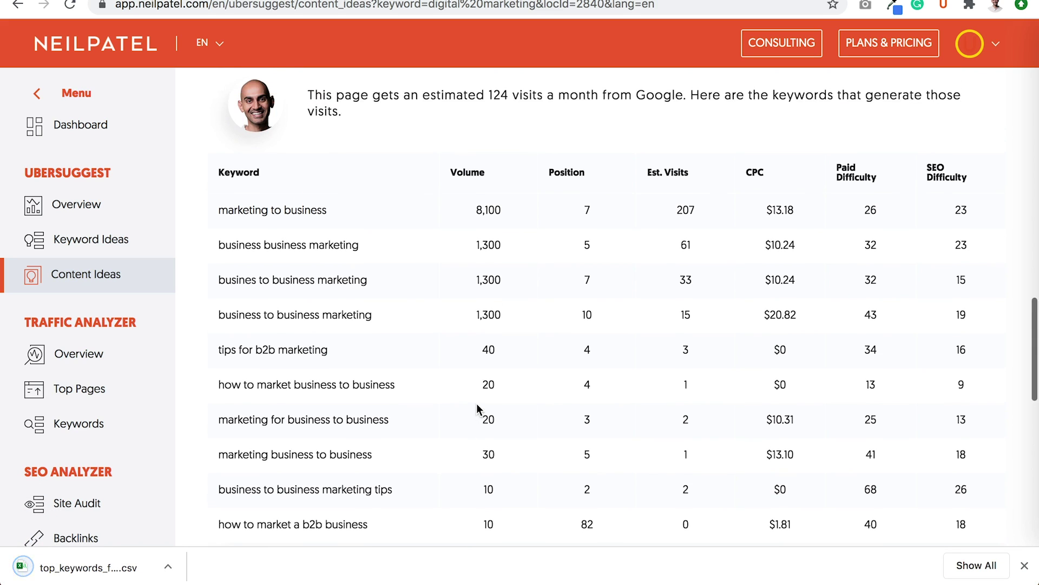
{"action": "left_click", "coordinate": [656, 138]}
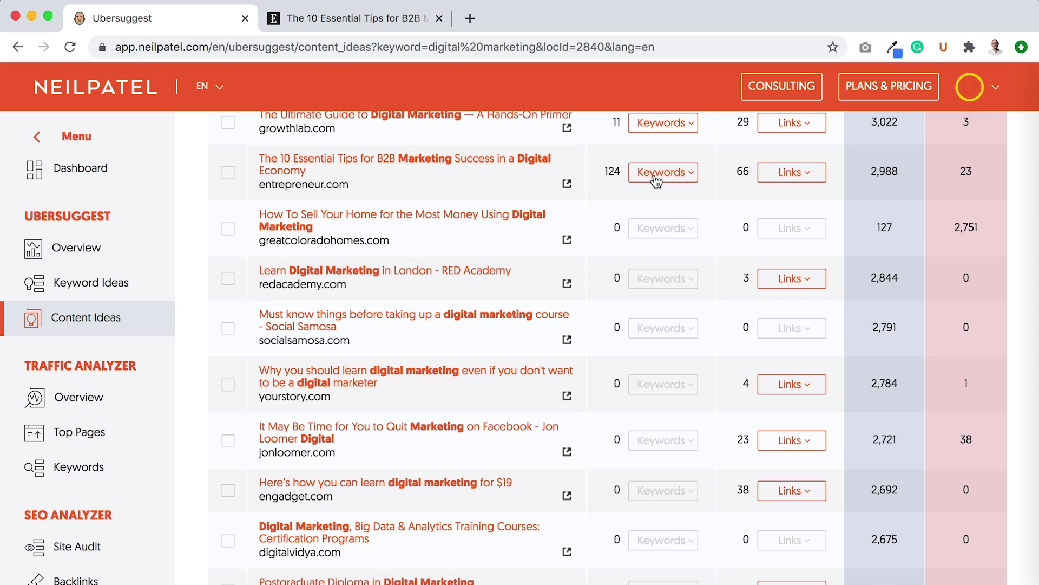
{"action": "left_click", "coordinate": [656, 181]}
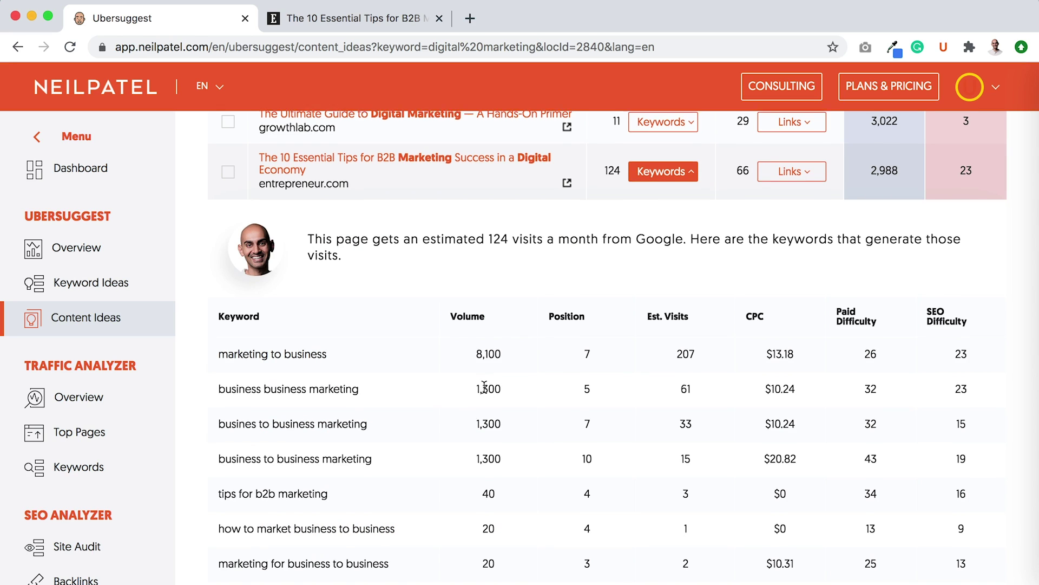
{"action": "scroll", "coordinate": [486, 346], "scroll_direction": "down", "scroll_amount": 3}
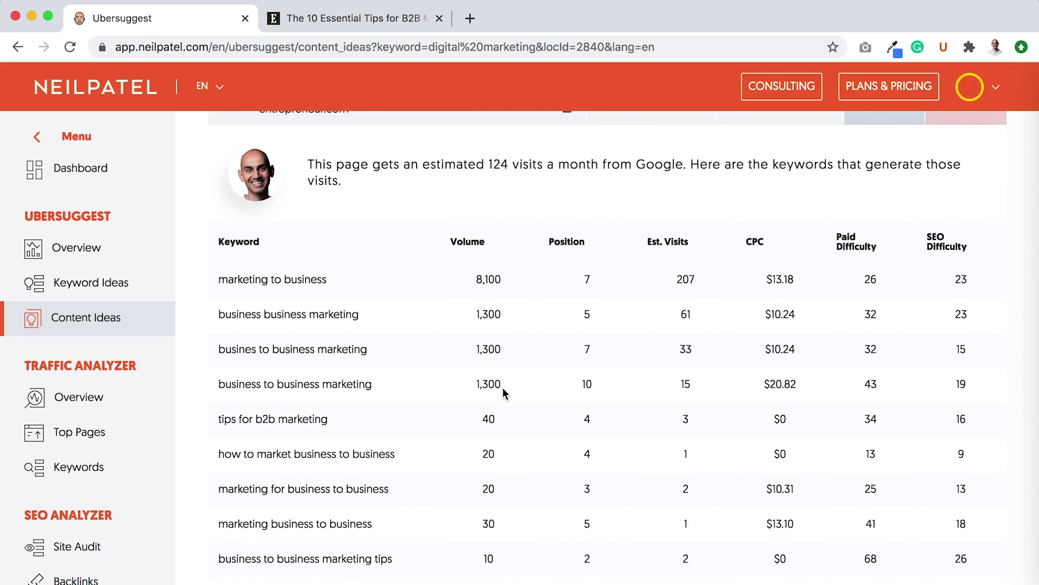
{"action": "scroll", "coordinate": [497, 401], "scroll_direction": "up", "scroll_amount": 2}
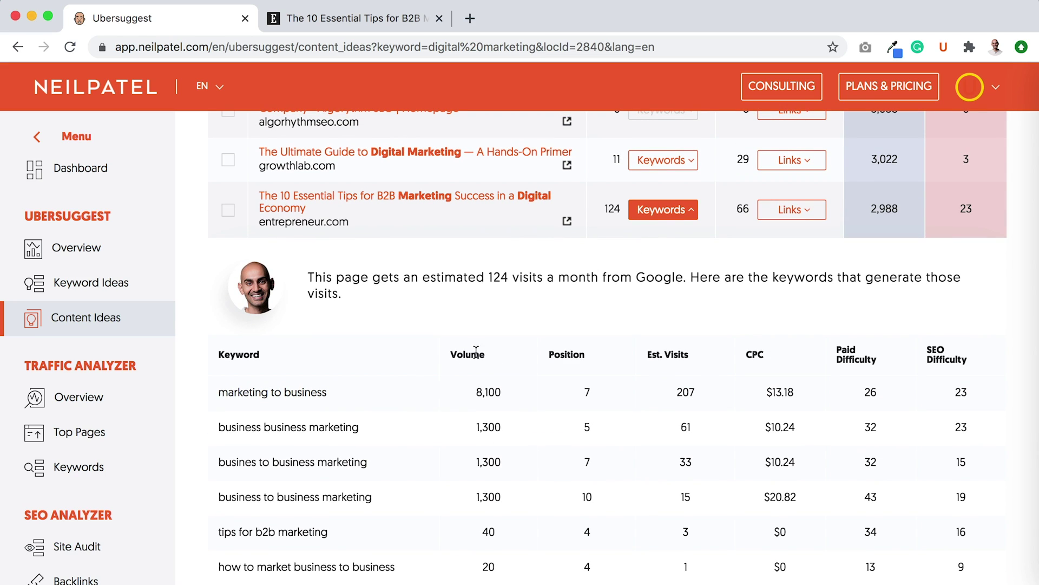
Expand the entrepreneur.com article's backlinks and look through the first page of linking sites
{"action": "left_click", "coordinate": [695, 216]}
{"action": "left_click", "coordinate": [790, 214]}
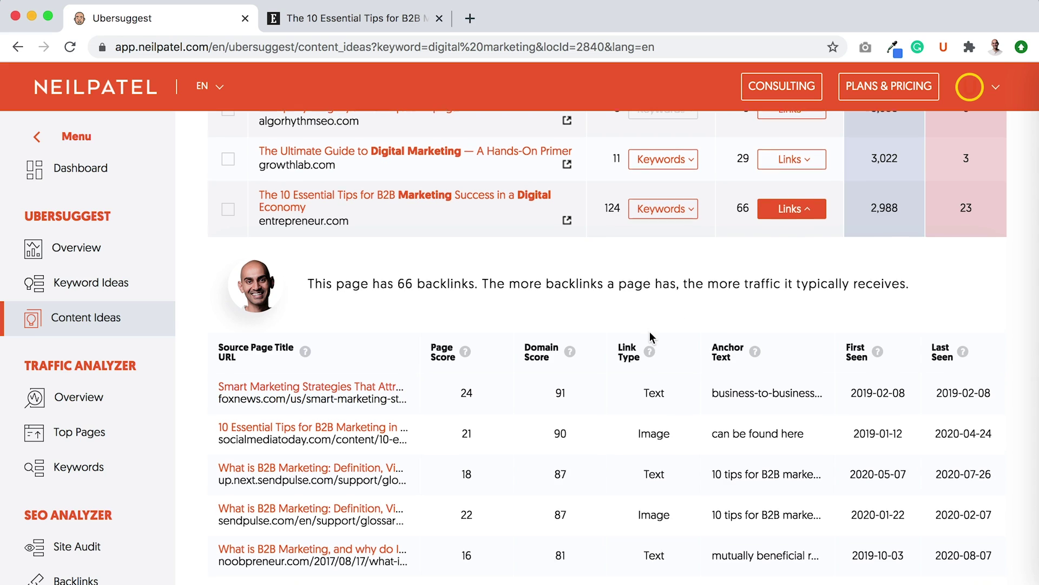
{"action": "scroll", "coordinate": [650, 332], "scroll_direction": "down", "scroll_amount": 3}
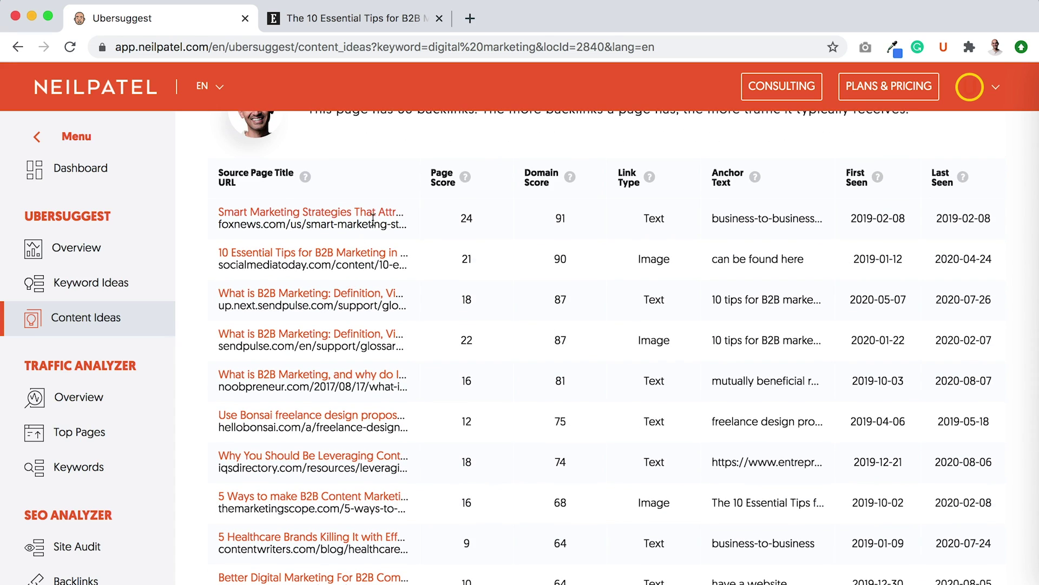
{"action": "scroll", "coordinate": [373, 219], "scroll_direction": "down", "scroll_amount": 2}
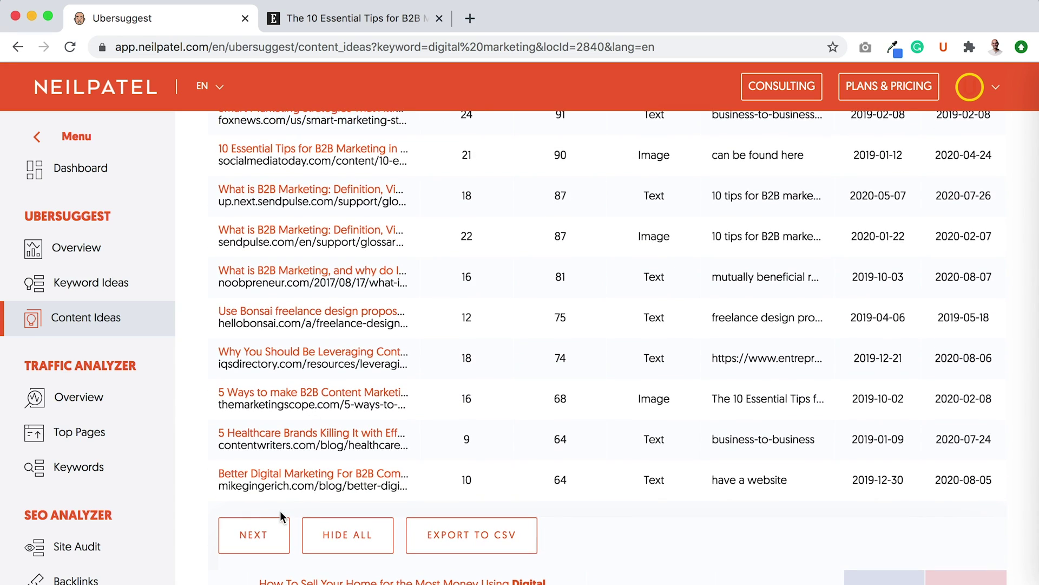
Go to the second page of backlinks and open the triggmine.com B2B lead generation email article in a new tab
{"action": "left_click", "coordinate": [265, 537]}
{"action": "scroll", "coordinate": [327, 369], "scroll_direction": "up", "scroll_amount": 1}
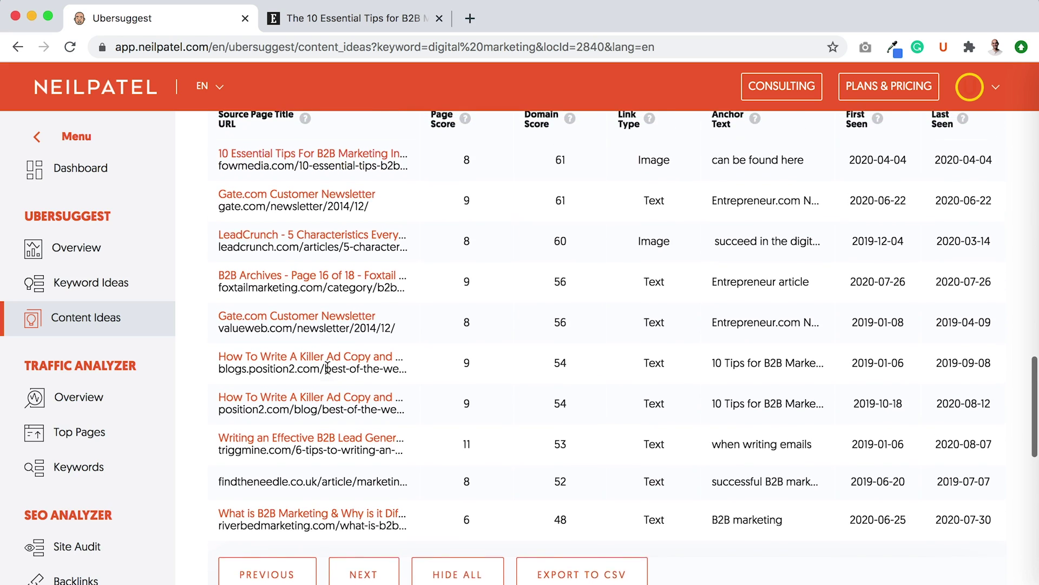
{"action": "scroll", "coordinate": [379, 336], "scroll_direction": "up", "scroll_amount": 1}
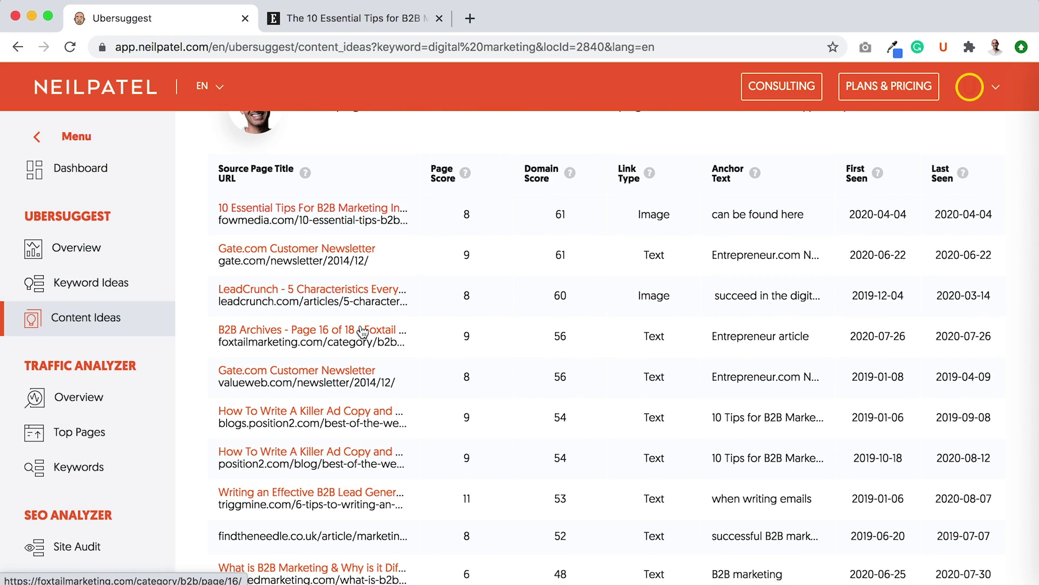
{"action": "scroll", "coordinate": [362, 332], "scroll_direction": "down", "scroll_amount": 2}
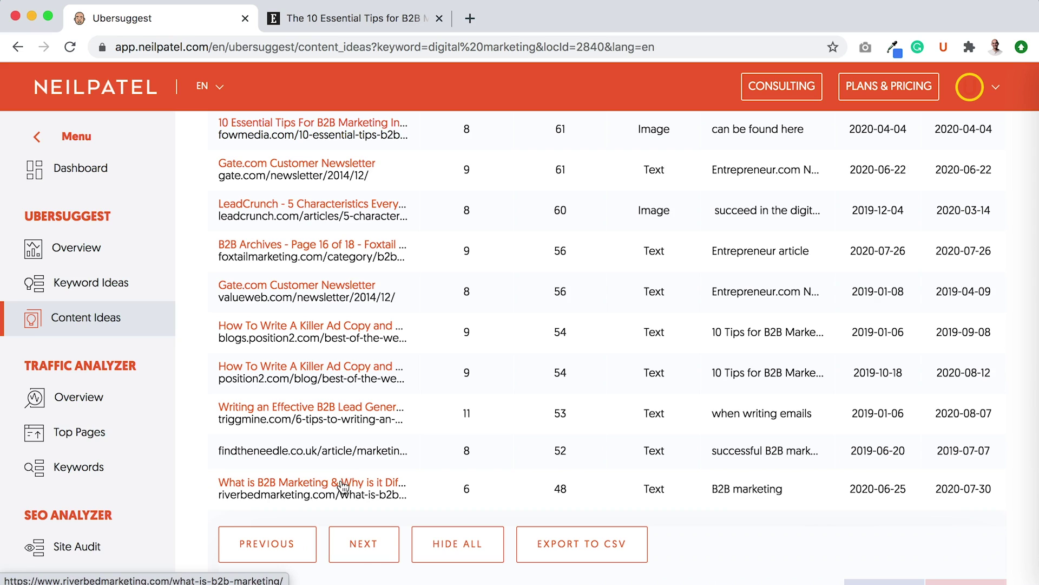
{"action": "left_click", "coordinate": [336, 407], "text": "super"}
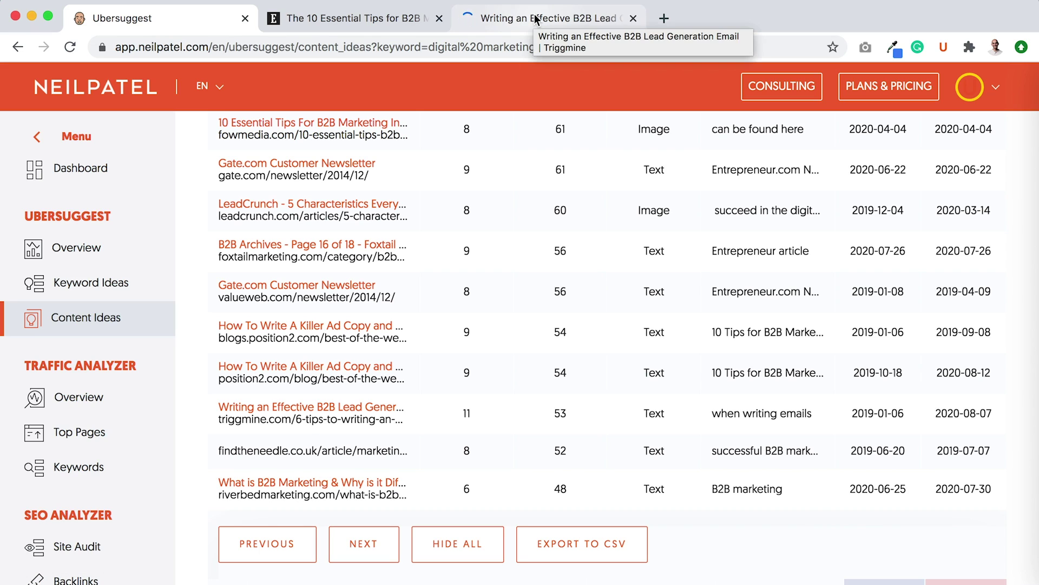
{"action": "left_click", "coordinate": [536, 19]}
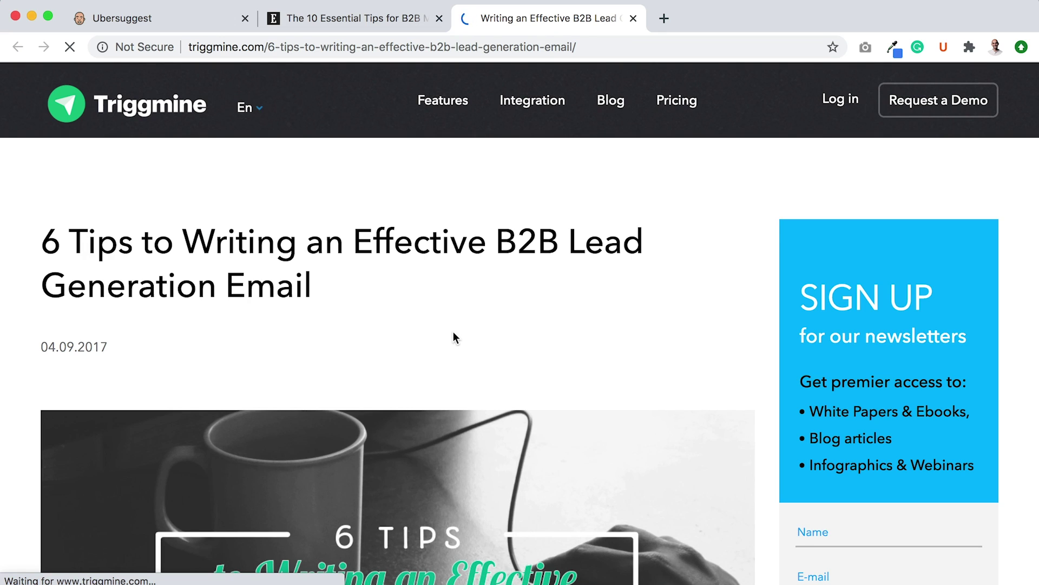
Skim the whole triggmine.com article "6 Tips to Writing an Effective B2B Lead Generation Email", checking its content and outgoing links
{"action": "scroll", "coordinate": [454, 333], "scroll_direction": "down", "scroll_amount": 15}
{"action": "scroll", "coordinate": [453, 332], "scroll_direction": "down", "scroll_amount": 5}
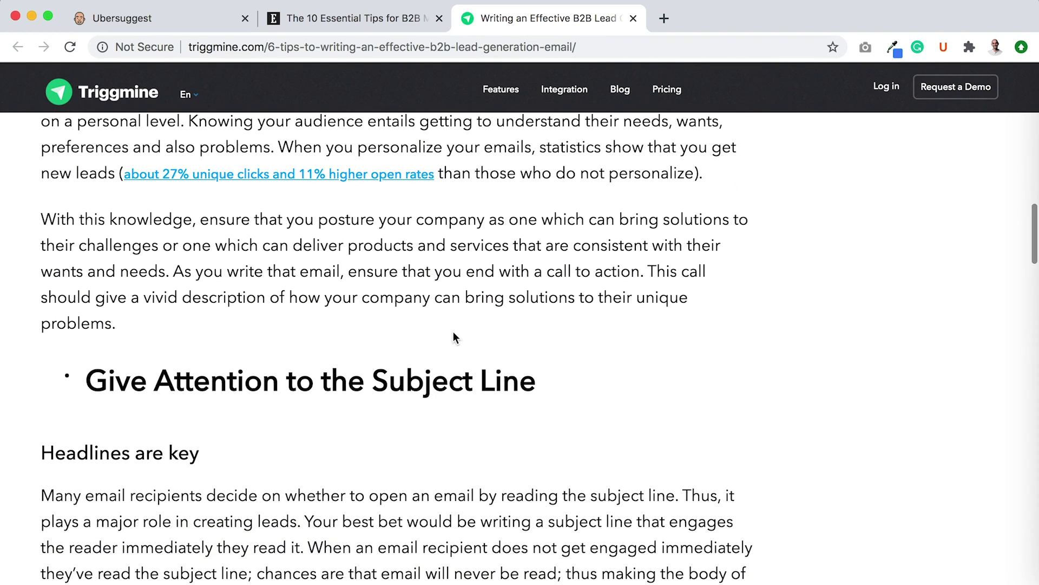
{"action": "scroll", "coordinate": [454, 335], "scroll_direction": "down", "scroll_amount": 8}
{"action": "scroll", "coordinate": [453, 333], "scroll_direction": "down", "scroll_amount": 12}
{"action": "scroll", "coordinate": [453, 336], "scroll_direction": "up", "scroll_amount": 1}
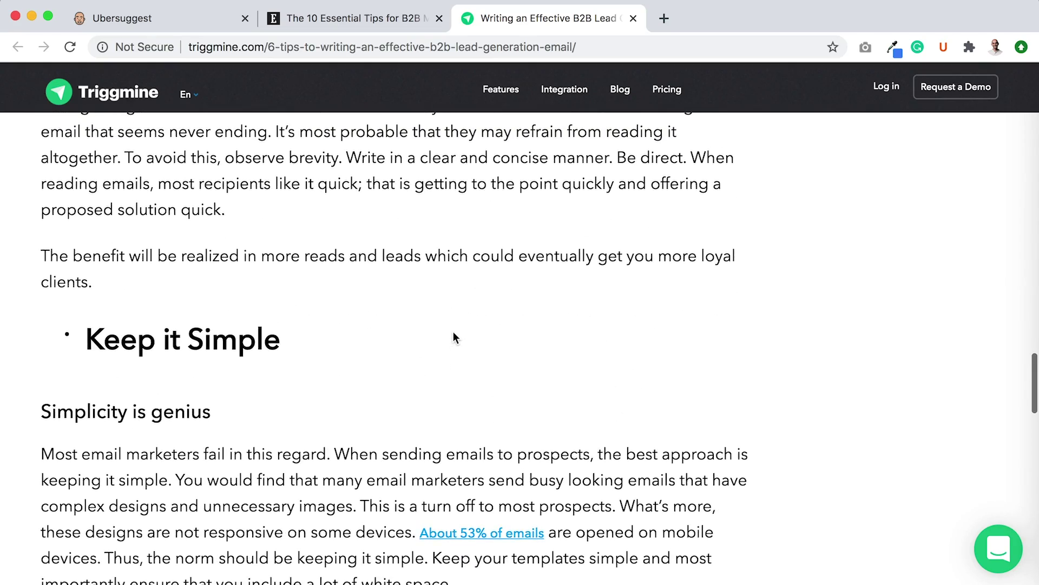
{"action": "scroll", "coordinate": [471, 353], "scroll_direction": "down", "scroll_amount": 15}
{"action": "scroll", "coordinate": [470, 351], "scroll_direction": "up", "scroll_amount": 12}
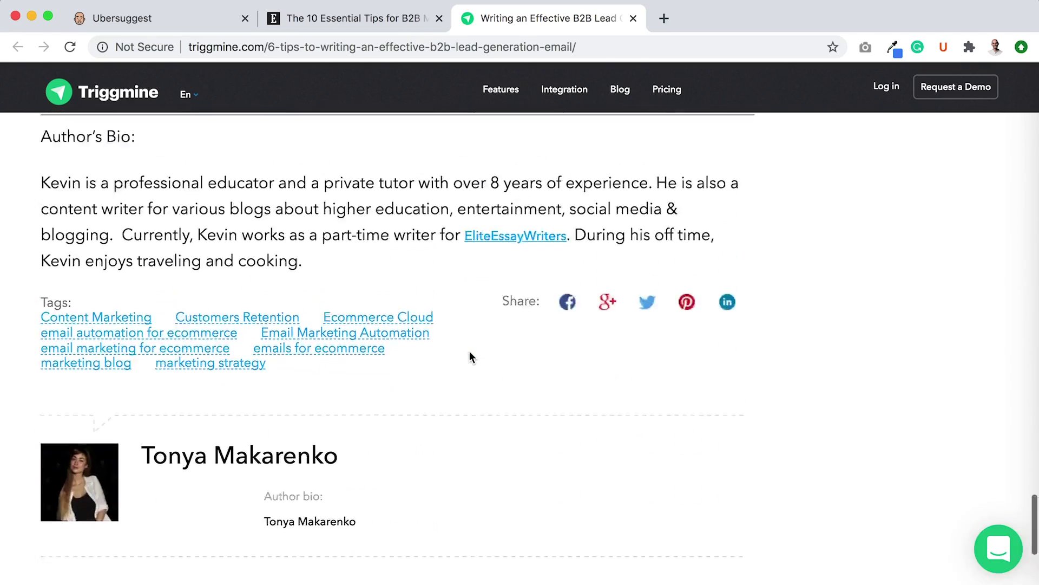
{"action": "scroll", "coordinate": [470, 351], "scroll_direction": "up", "scroll_amount": 20}
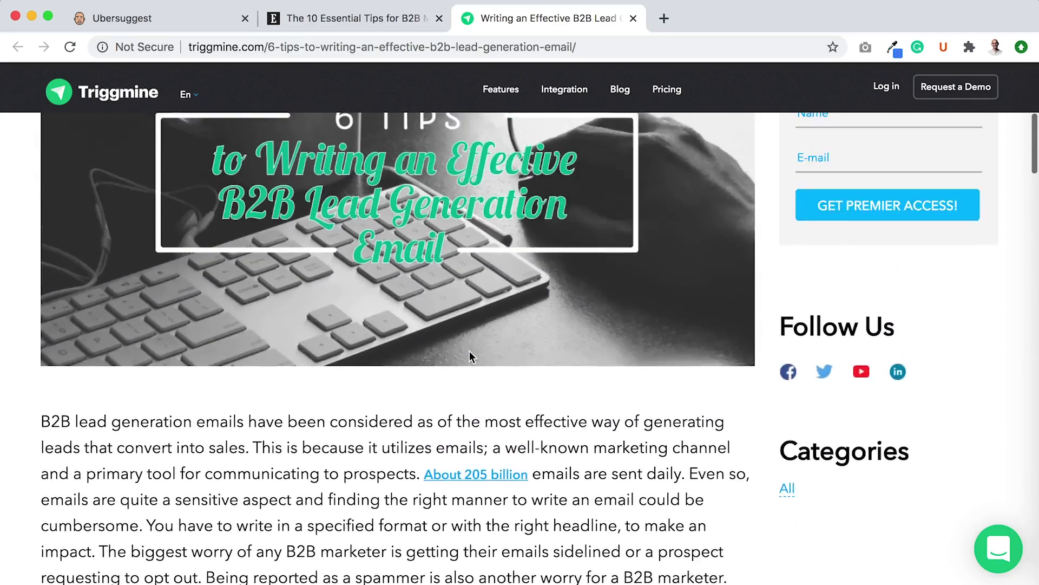
{"action": "scroll", "coordinate": [469, 351], "scroll_direction": "up", "scroll_amount": 5}
Return to the Ubersuggest tab and look through the third page of the entrepreneur.com article's backlinks
{"action": "left_click", "coordinate": [348, 24]}
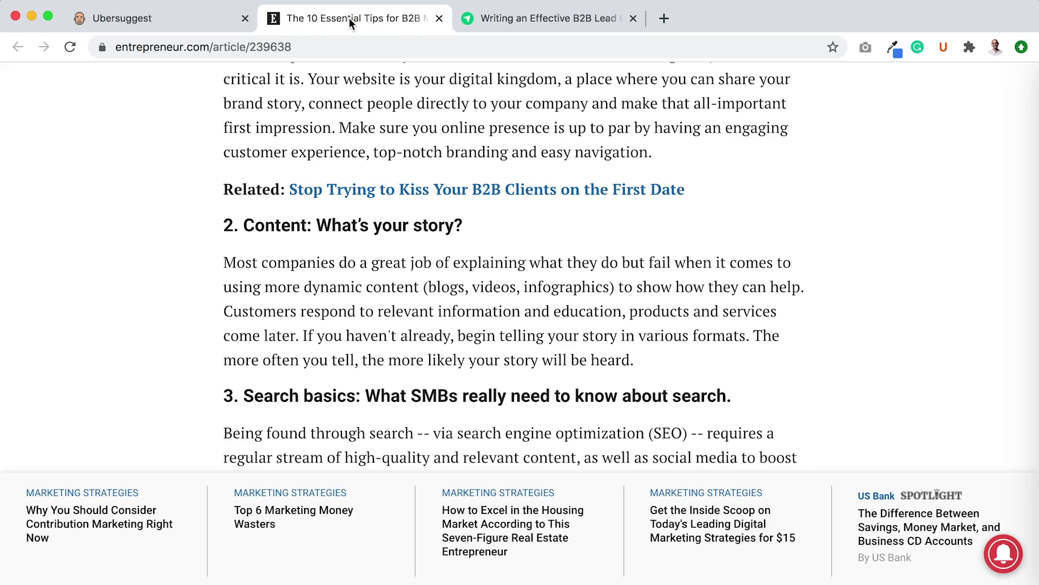
{"action": "left_click", "coordinate": [200, 22]}
{"action": "scroll", "coordinate": [494, 401], "scroll_direction": "up", "scroll_amount": 1}
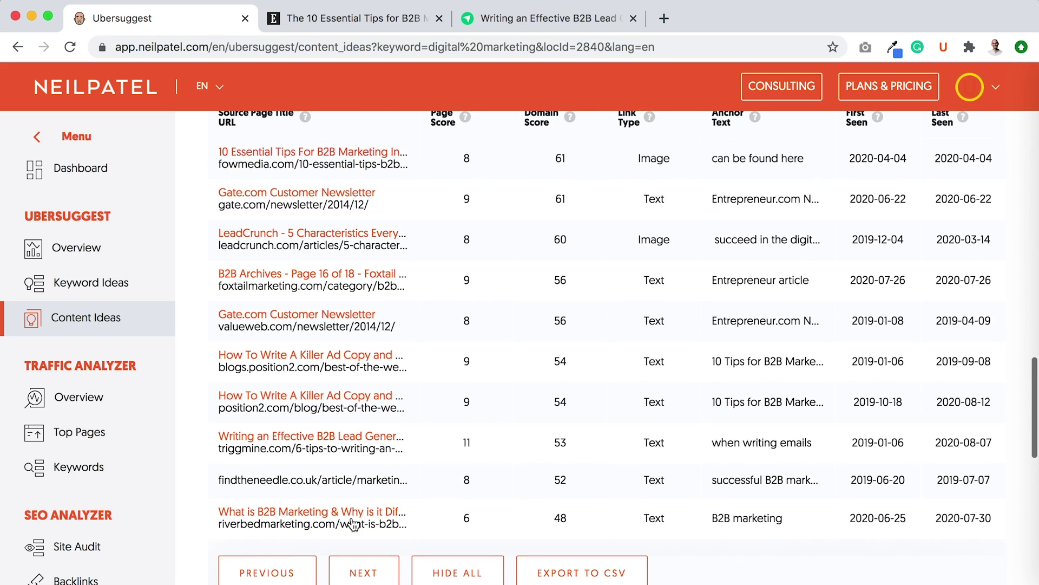
{"action": "left_click", "coordinate": [364, 573]}
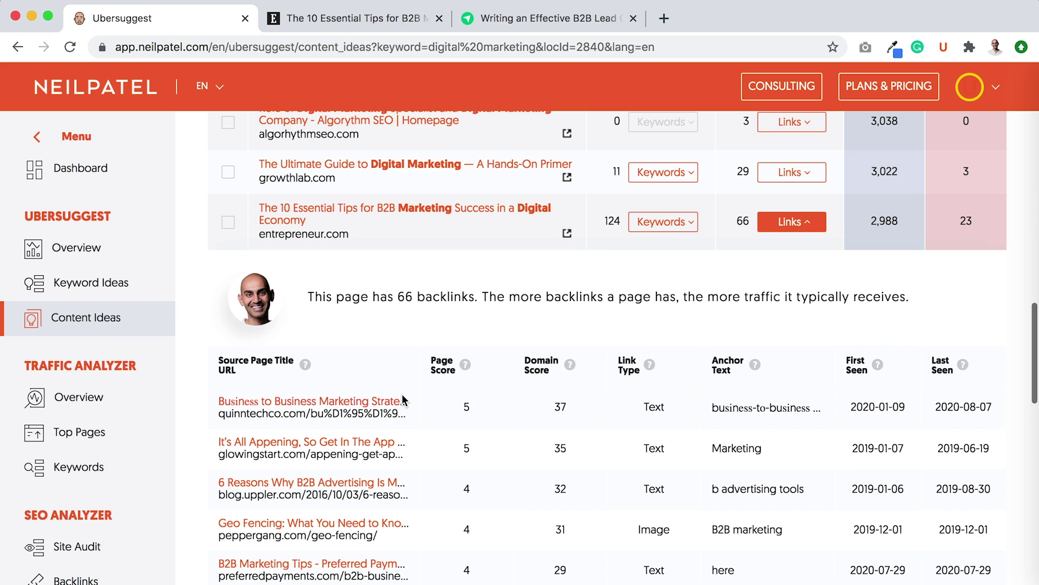
{"action": "scroll", "coordinate": [403, 395], "scroll_direction": "down", "scroll_amount": 5}
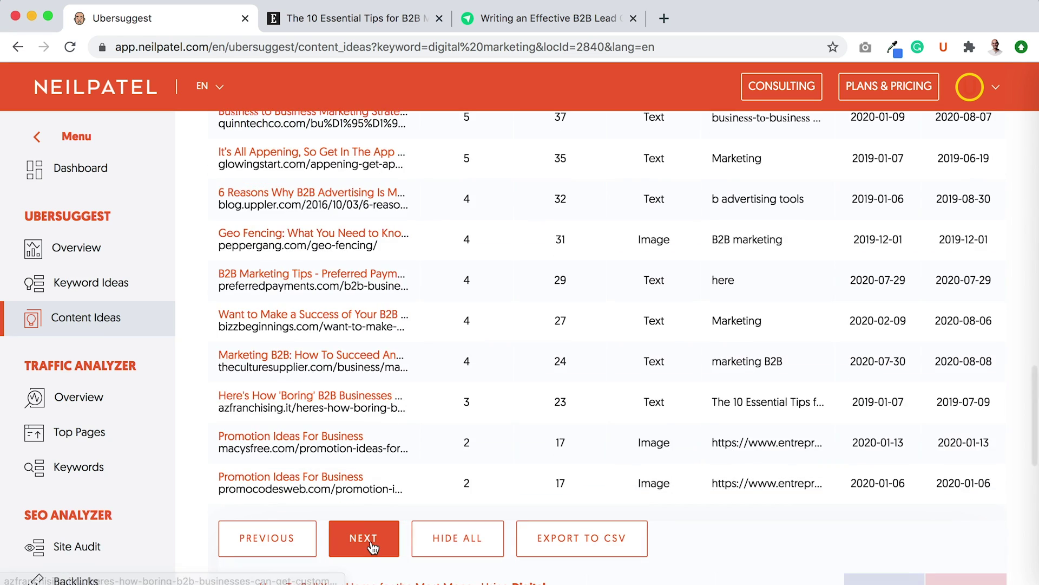
Go to the fourth page of the entrepreneur.com article's backlinks and export the backlinks to CSV
{"action": "left_click", "coordinate": [372, 544]}
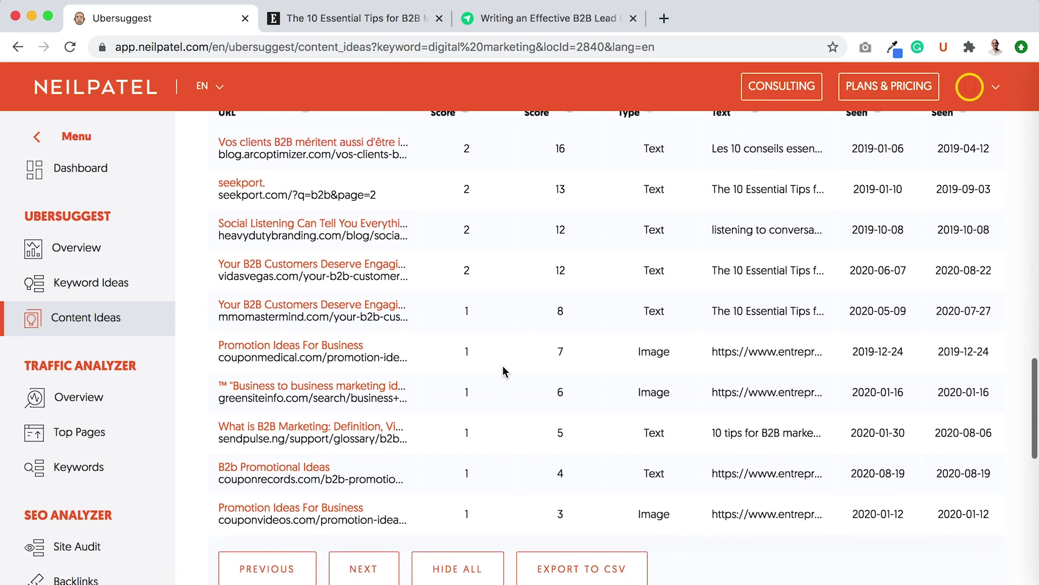
{"action": "scroll", "coordinate": [552, 455], "scroll_direction": "down", "scroll_amount": 1}
{"action": "left_click", "coordinate": [606, 549]}
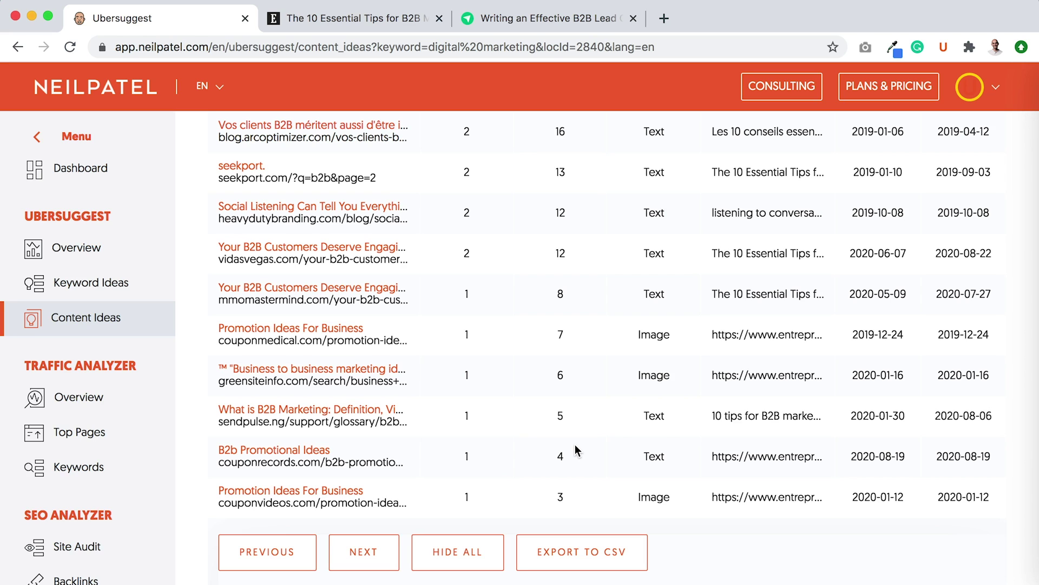
Collapse the backlinks list under the entrepreneur.com article to get back to the content ideas results
{"action": "scroll", "coordinate": [575, 449], "scroll_direction": "up", "scroll_amount": 4}
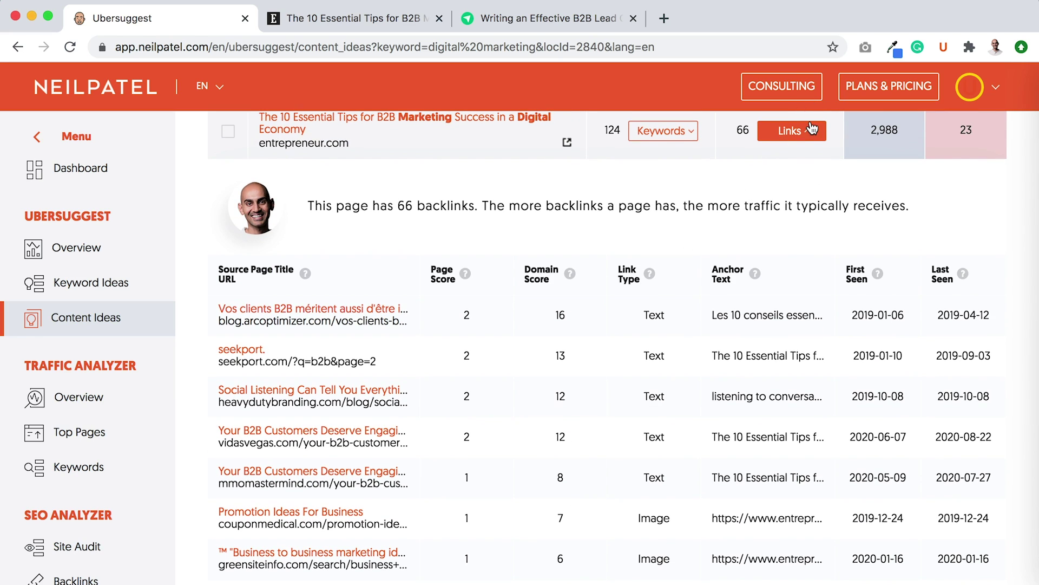
{"action": "left_click", "coordinate": [813, 130]}
{"action": "scroll", "coordinate": [650, 283], "scroll_direction": "up", "scroll_amount": 2}
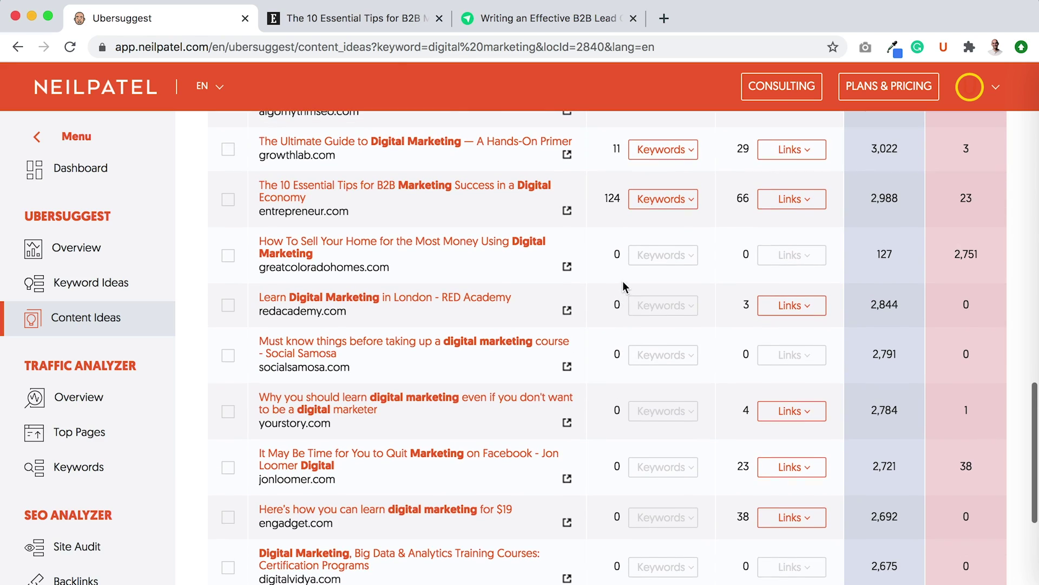
Review the entrepreneur.com B2B marketing article again, skimming its numbered tips and highlighting its publication date
{"action": "left_click", "coordinate": [373, 17]}
{"action": "scroll", "coordinate": [349, 358], "scroll_direction": "up", "scroll_amount": 5}
{"action": "scroll", "coordinate": [350, 359], "scroll_direction": "down", "scroll_amount": 6}
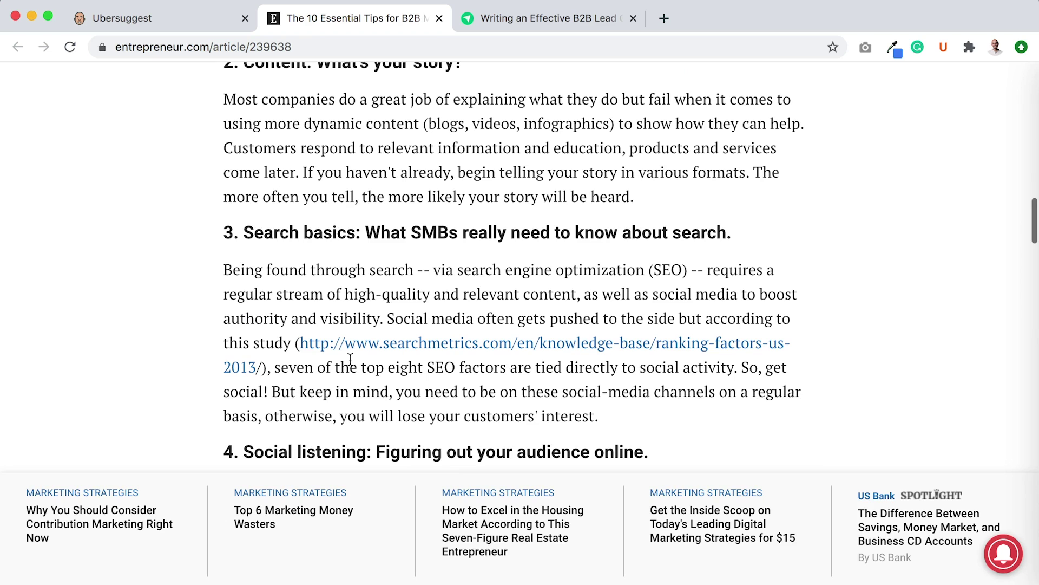
{"action": "scroll", "coordinate": [351, 359], "scroll_direction": "down", "scroll_amount": 3}
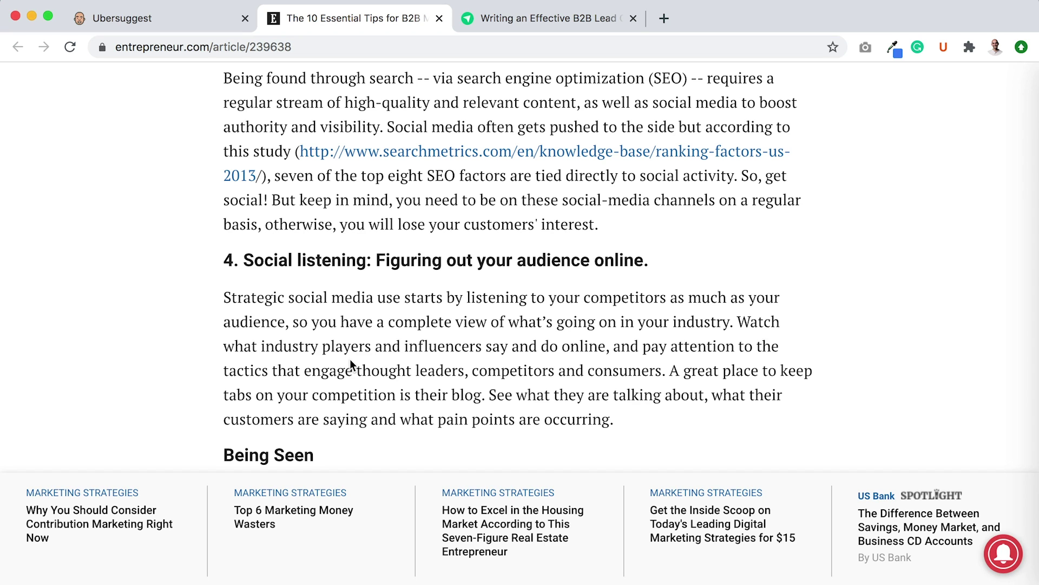
{"action": "scroll", "coordinate": [350, 359], "scroll_direction": "up", "scroll_amount": 20}
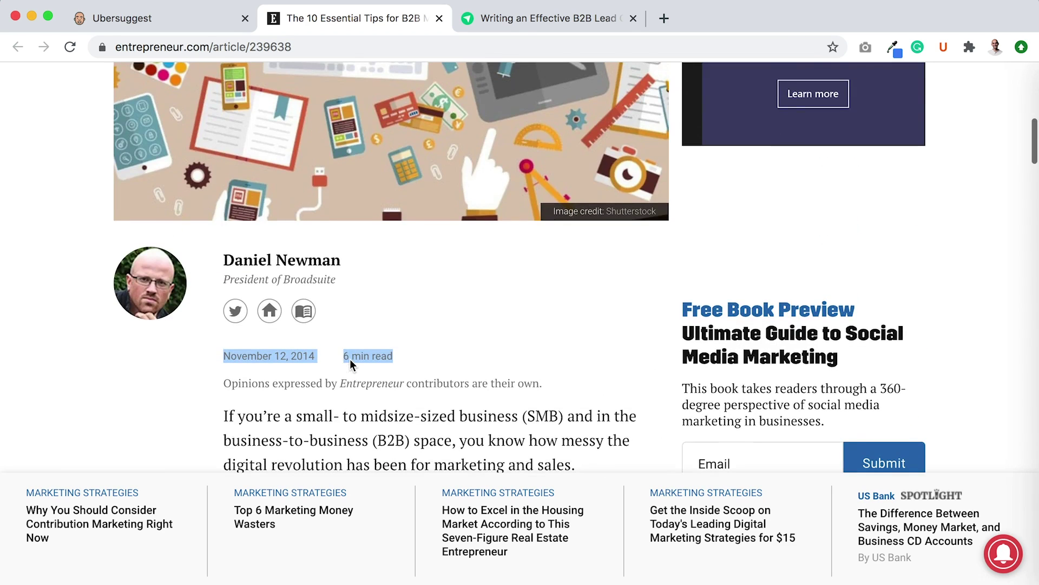
{"action": "triple_click", "coordinate": [308, 355]}
{"action": "scroll", "coordinate": [309, 355], "scroll_direction": "down", "scroll_amount": 5}
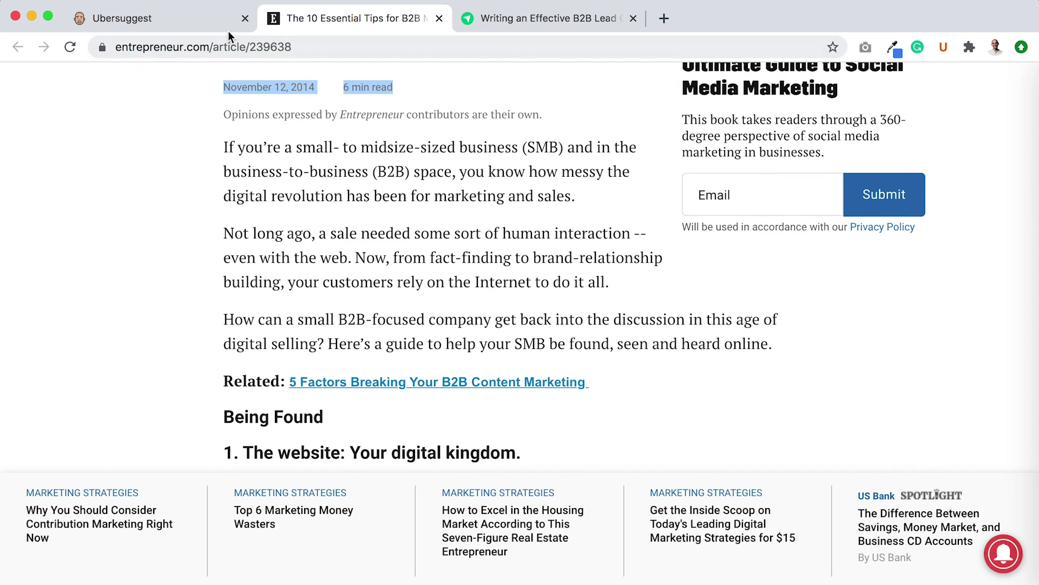
Return to the Ubersuggest tab, expand the entrepreneur.com article's ranking keywords and select the keyword "marketing to business"
{"action": "left_click", "coordinate": [211, 19]}
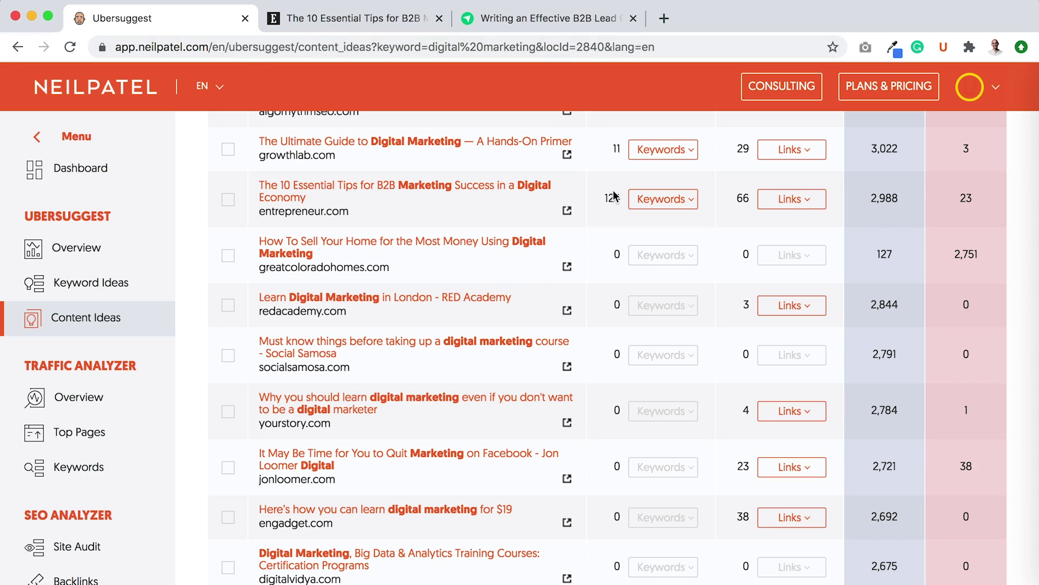
{"action": "left_click", "coordinate": [659, 198]}
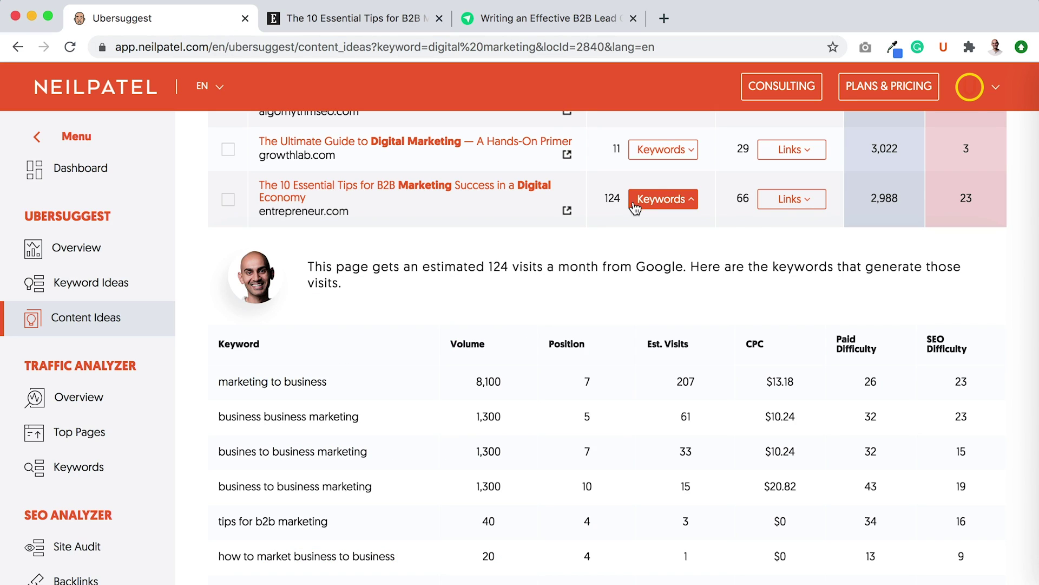
{"action": "scroll", "coordinate": [433, 485], "scroll_direction": "down", "scroll_amount": 1}
{"action": "triple_click", "coordinate": [318, 374]}
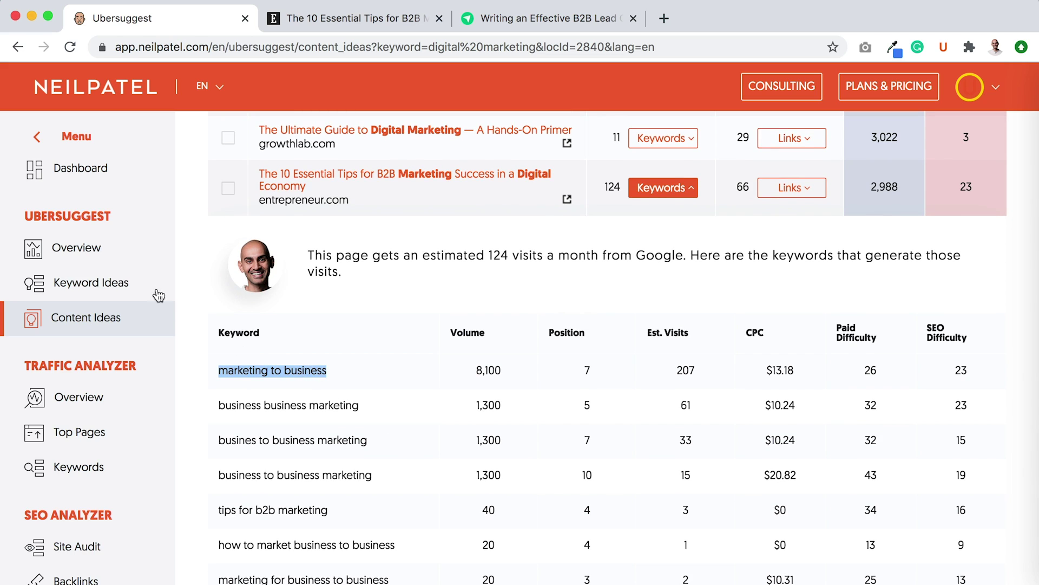
Go to Ubersuggest's Keyword Ideas report and search for "marketing to business"
{"action": "left_click", "coordinate": [89, 259]}
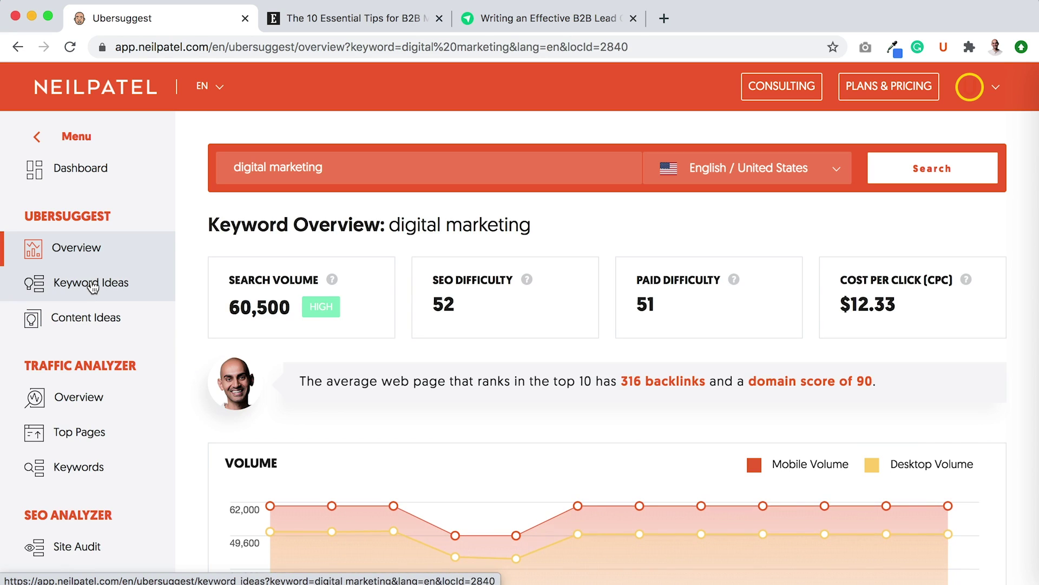
{"action": "left_click", "coordinate": [87, 284]}
{"action": "left_click_drag", "start_coordinate": [293, 171], "coordinate": [123, 171]}
{"action": "type", "text": "marketing to business"}
{"action": "key", "text": "Return"}
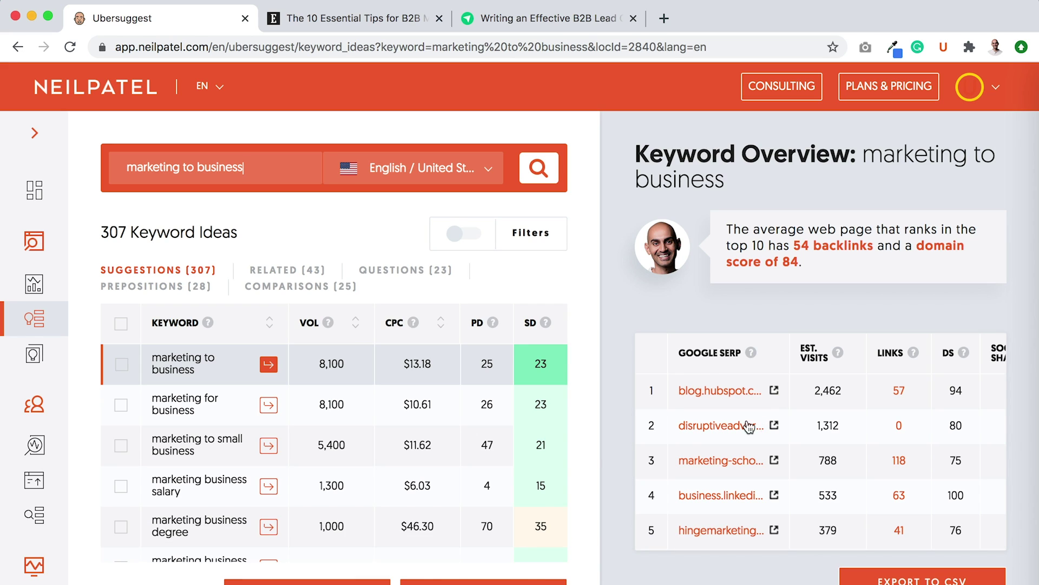
Look through the suggested and related keyword ideas for "marketing to business", checking search volume and SEO difficulty
{"action": "scroll", "coordinate": [464, 471], "scroll_direction": "down", "scroll_amount": 4}
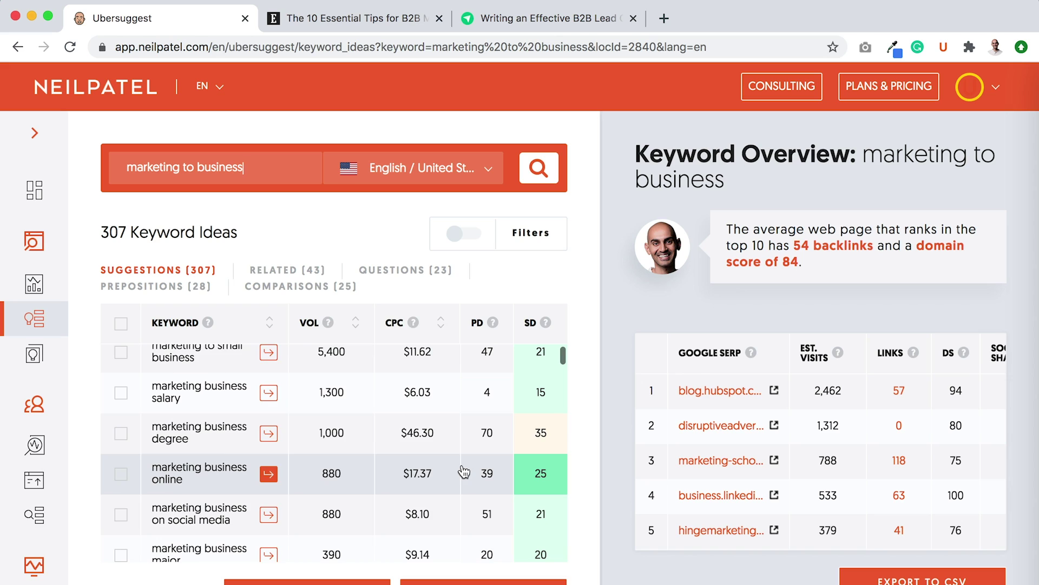
{"action": "scroll", "coordinate": [463, 471], "scroll_direction": "down", "scroll_amount": 1}
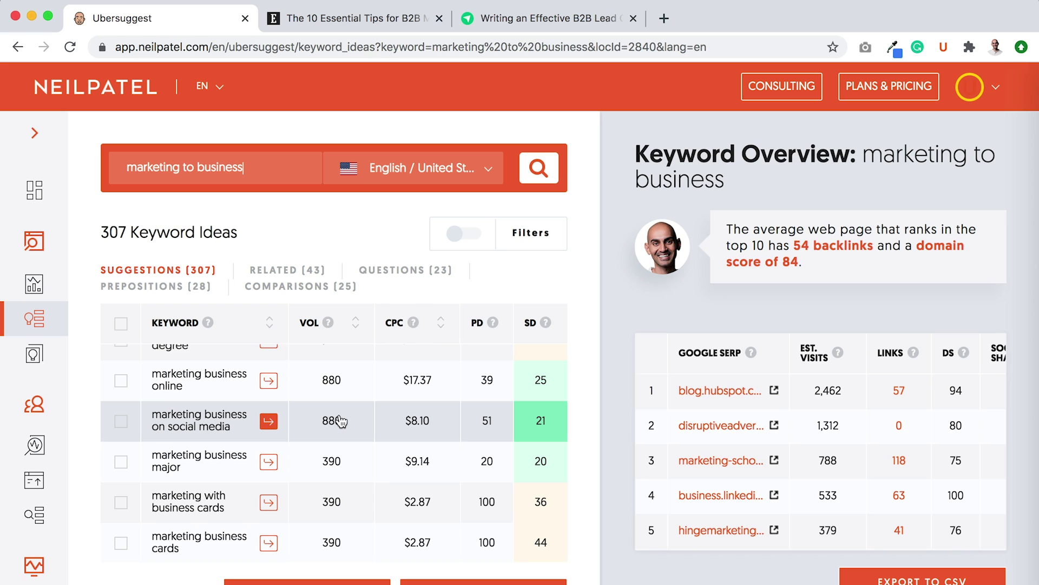
{"action": "scroll", "coordinate": [339, 417], "scroll_direction": "down", "scroll_amount": 1}
{"action": "scroll", "coordinate": [339, 414], "scroll_direction": "up", "scroll_amount": 10}
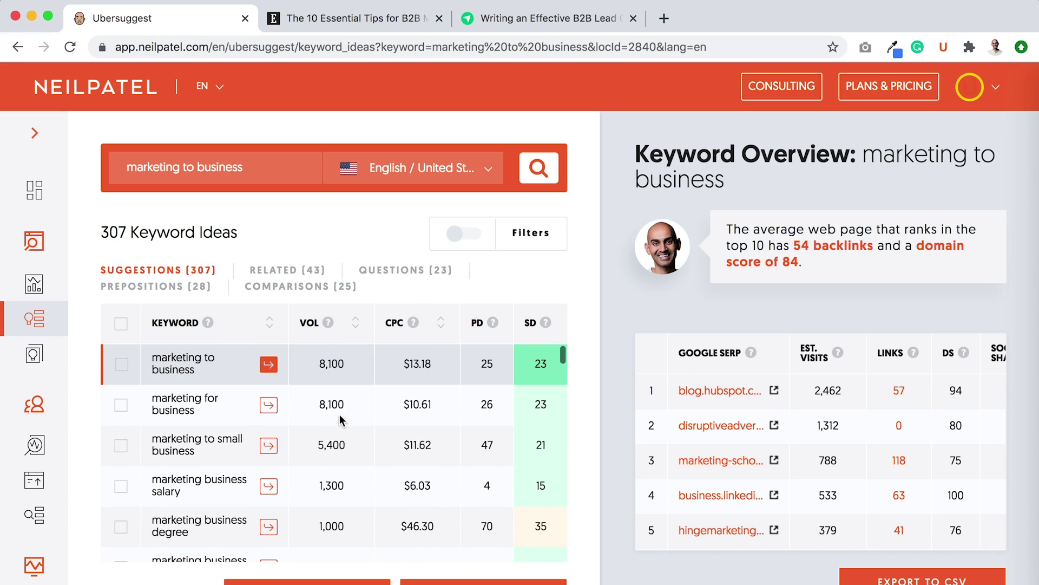
{"action": "left_click", "coordinate": [297, 274]}
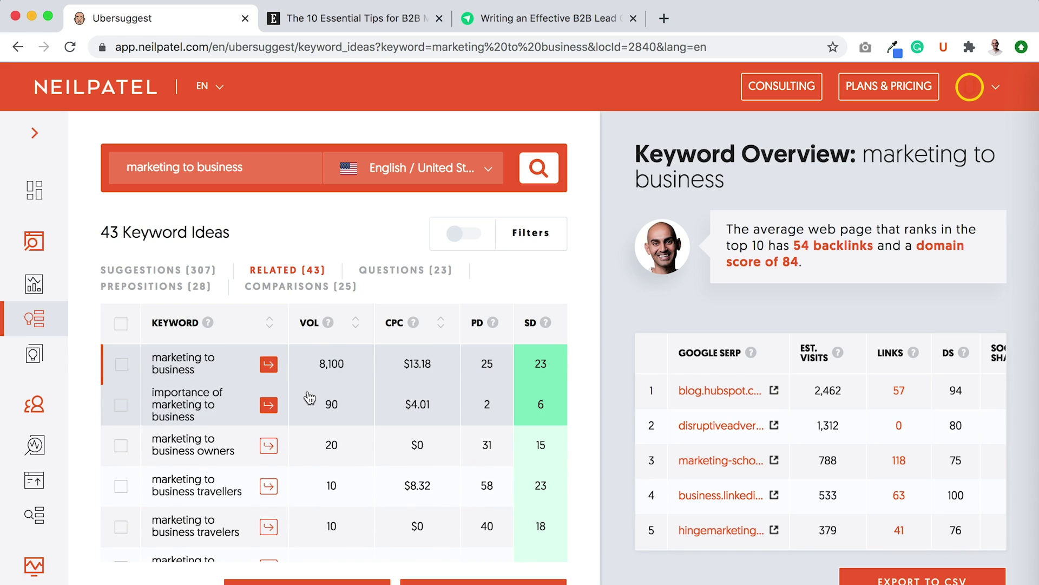
{"action": "scroll", "coordinate": [306, 394], "scroll_direction": "down", "scroll_amount": 5}
{"action": "scroll", "coordinate": [309, 397], "scroll_direction": "down", "scroll_amount": 1}
Check the question, preposition and comparison keyword ideas for "marketing to business"
{"action": "left_click", "coordinate": [394, 273]}
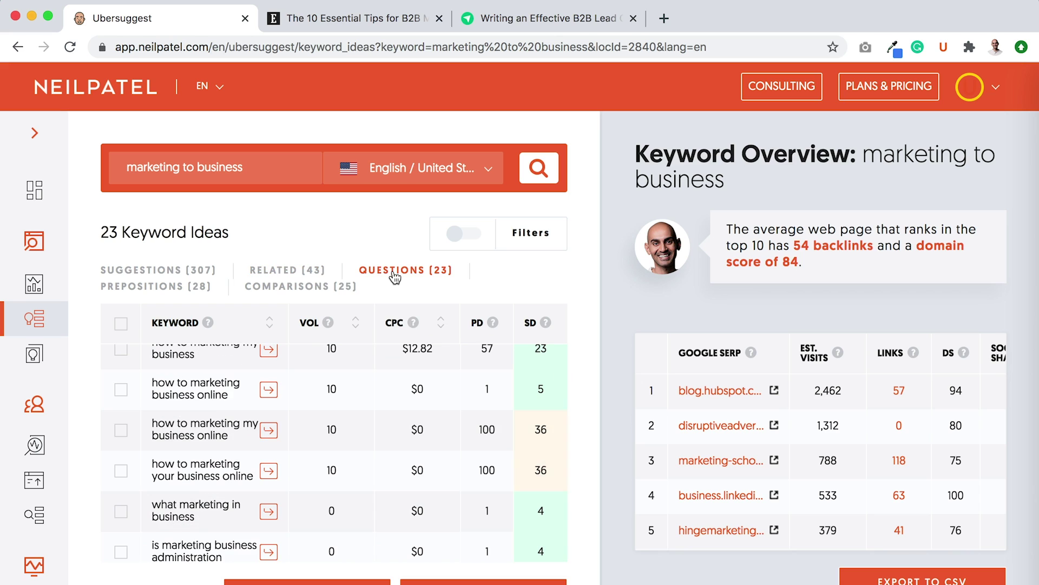
{"action": "scroll", "coordinate": [336, 417], "scroll_direction": "up", "scroll_amount": 5}
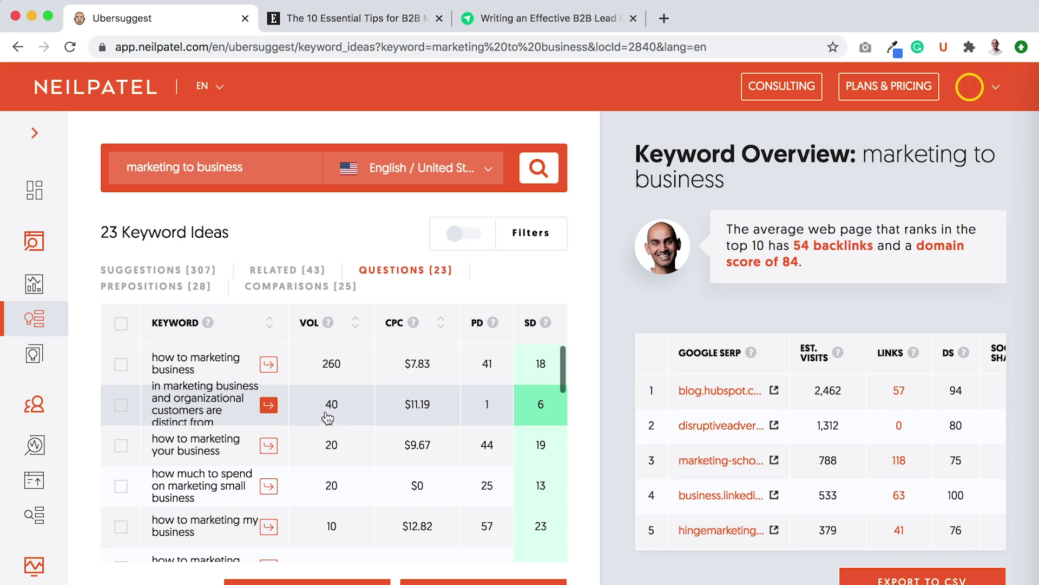
{"action": "left_click", "coordinate": [167, 290]}
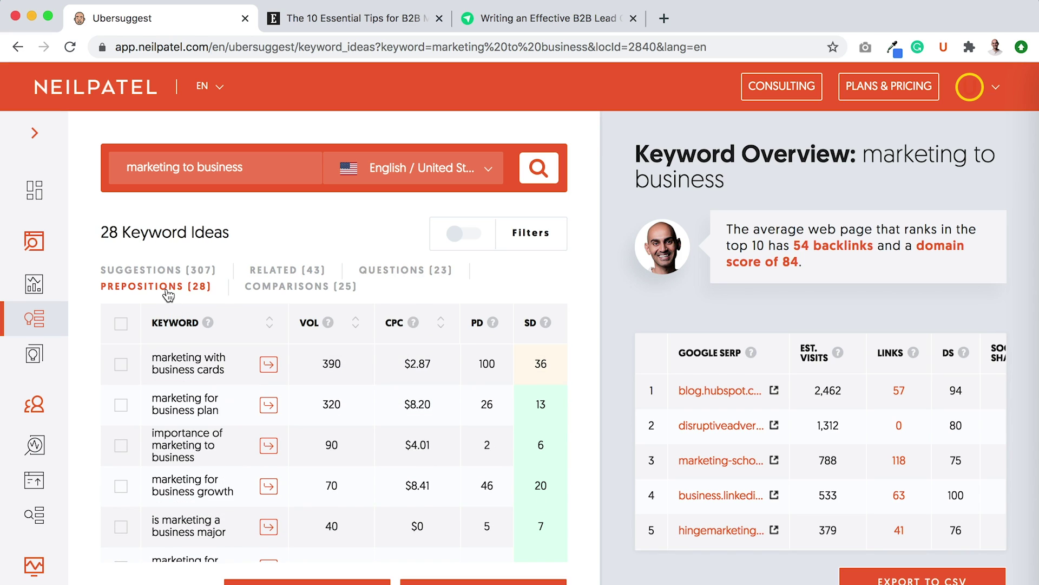
{"action": "left_click", "coordinate": [265, 288]}
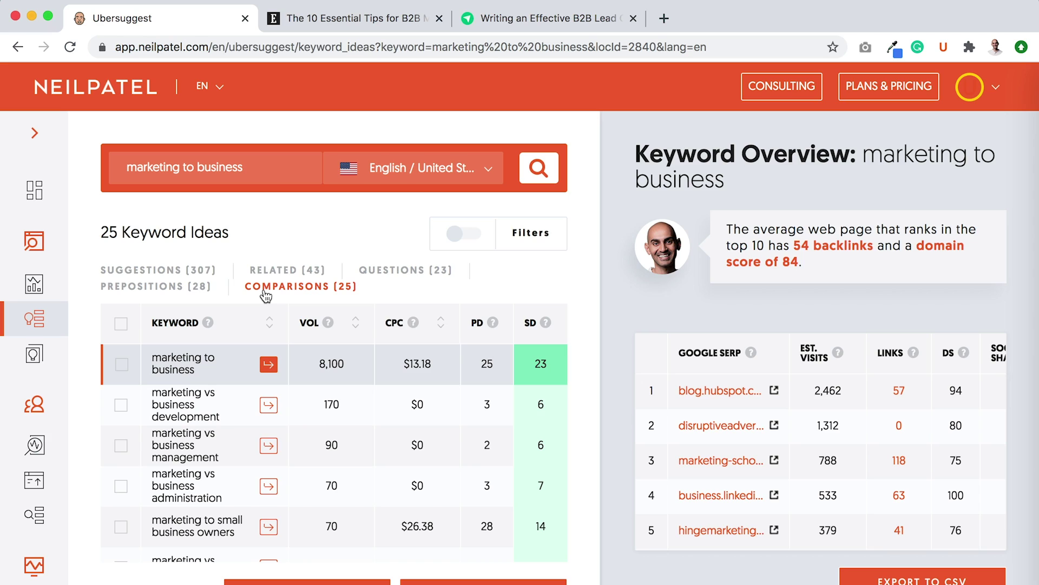